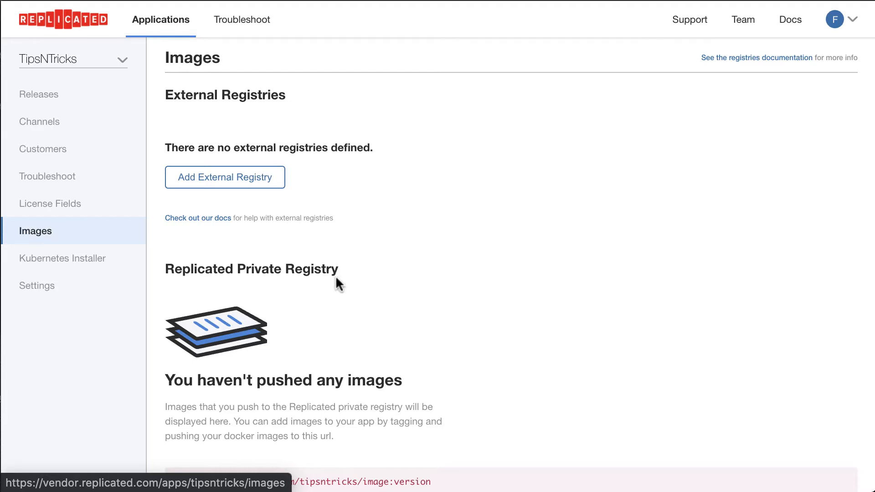
# - Review the image URL of the Replicated private registry on the Images page
pyautogui.scroll(-2, 338, 283)
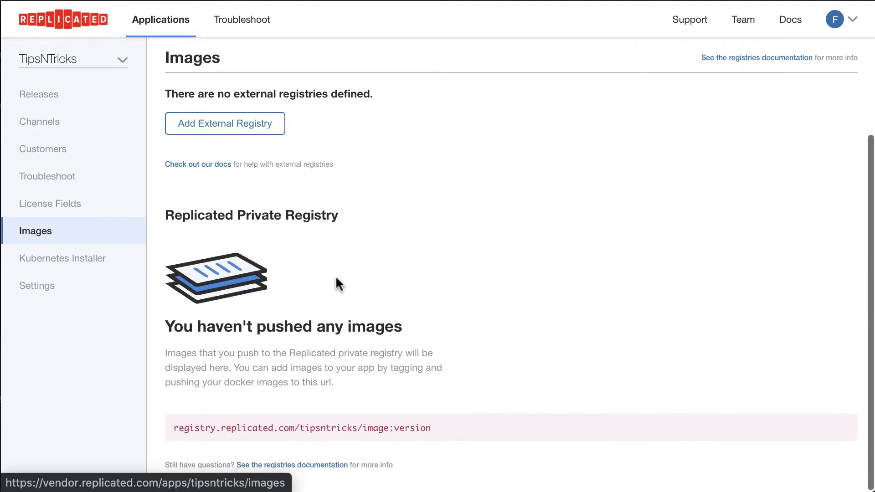
pyautogui.moveTo(446, 431); pyautogui.dragTo(192, 432)
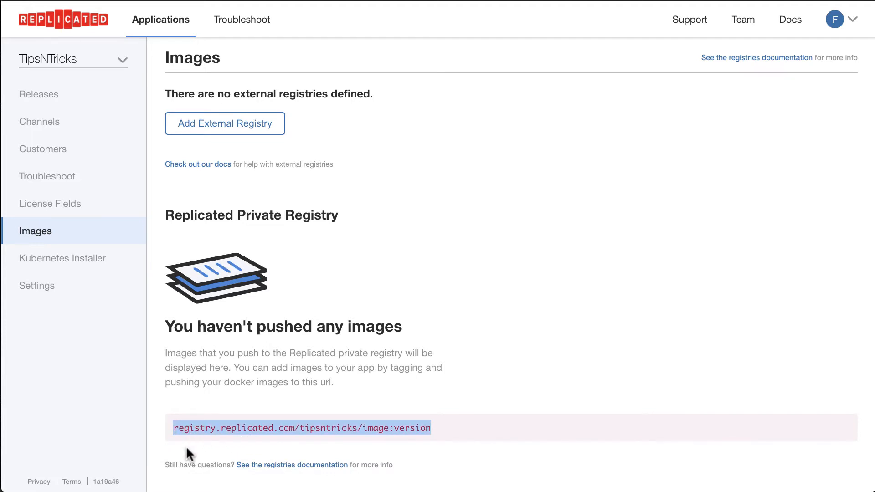
pyautogui.click(186, 446)
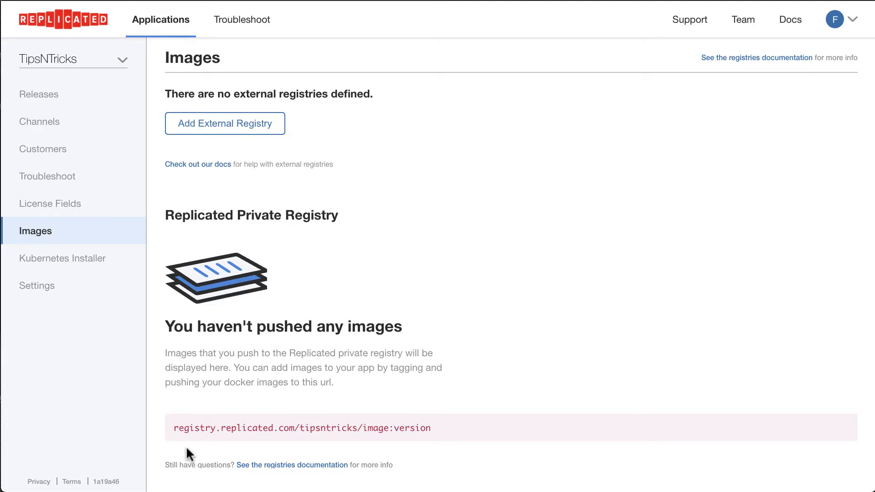
# - Open the form for adding an external registry, and switch to the AWS console to open Elastic Container Registry
pyautogui.click(215, 132)
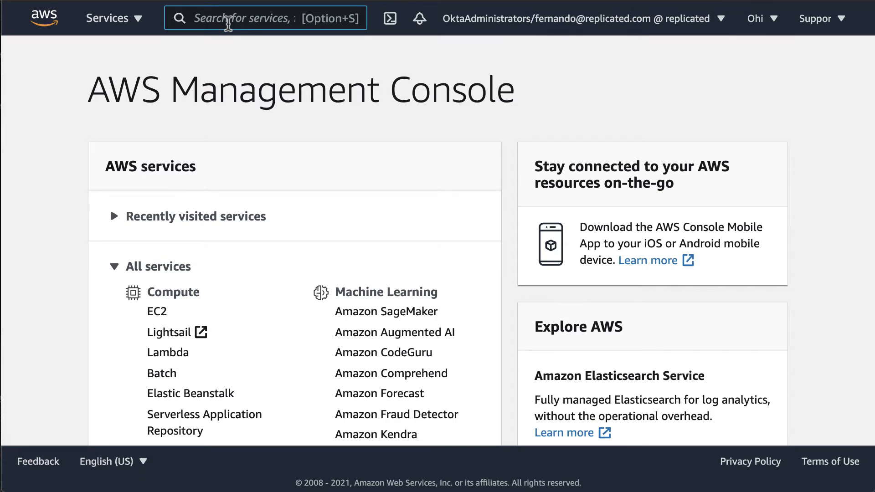
pyautogui.write('ecr')
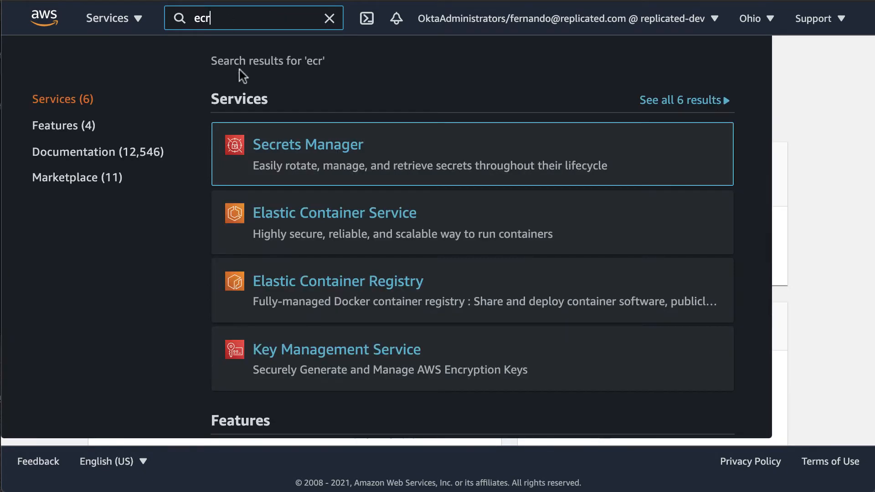
pyautogui.moveTo(393, 306)
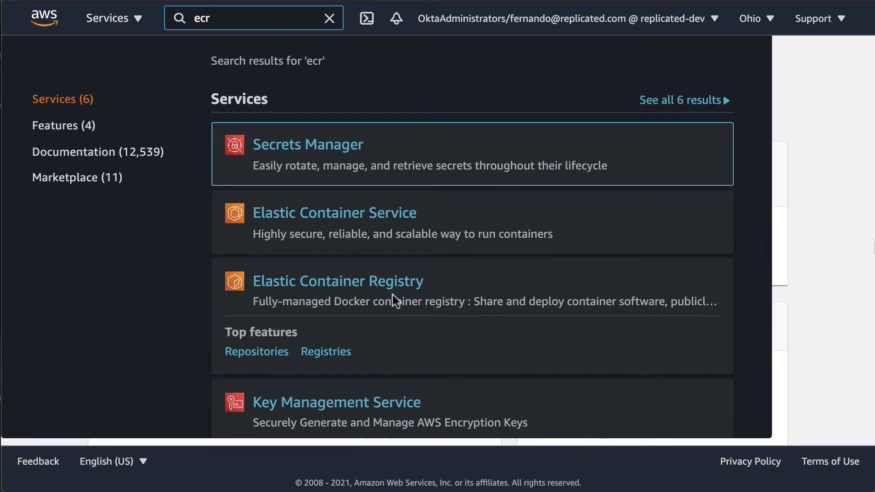
pyautogui.click(406, 291)
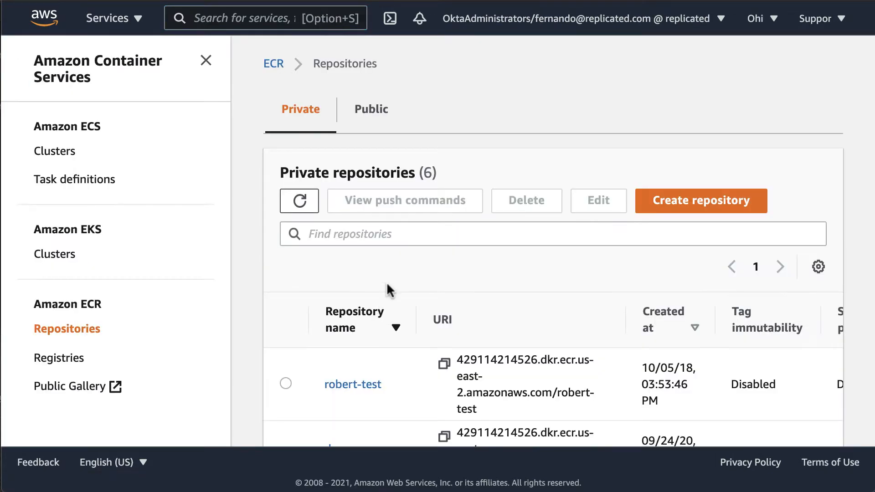
# - Filter the private repositories by demo-app and look through the matching entries
pyautogui.click(386, 234)
pyautogui.write('demo-app')
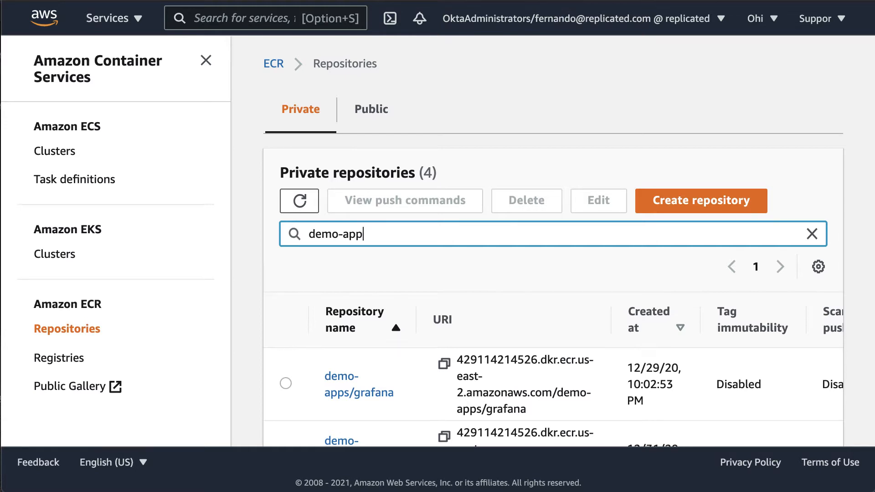
pyautogui.scroll(-5, 554, 242)
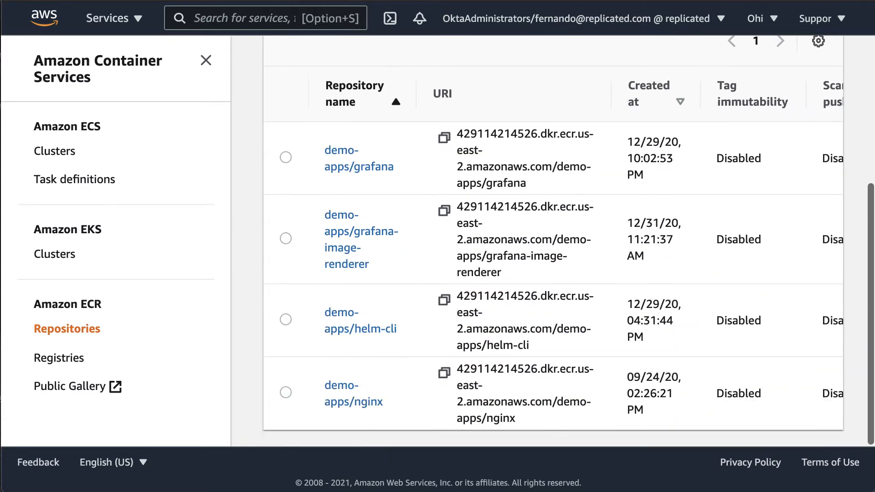
pyautogui.scroll(5, 661, 205)
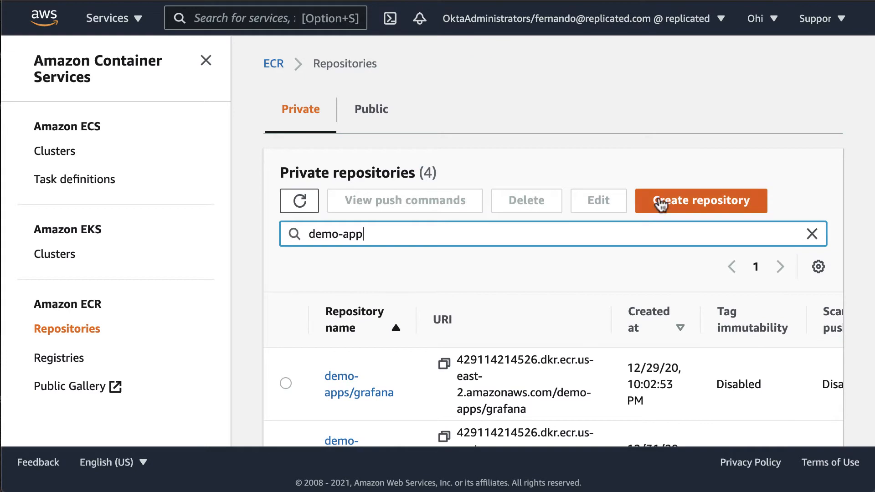
pyautogui.click(661, 205)
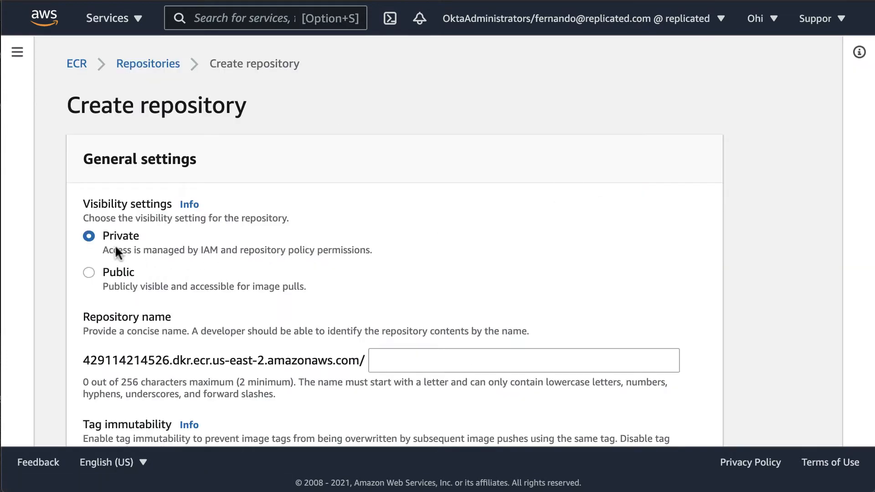
pyautogui.click(406, 363)
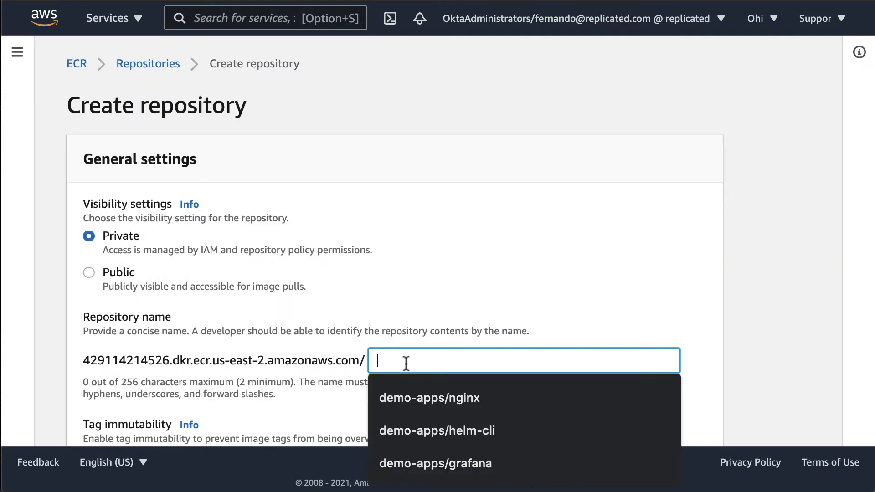
pyautogui.write('demo')
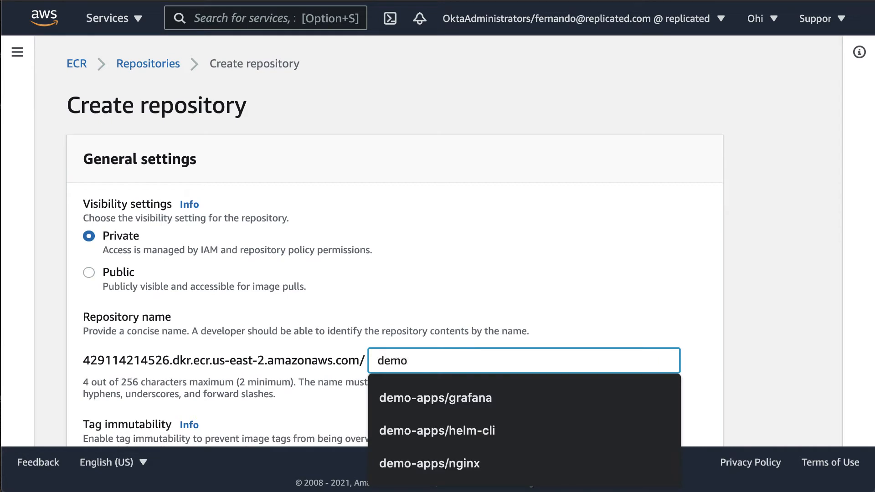
pyautogui.write('-apps/')
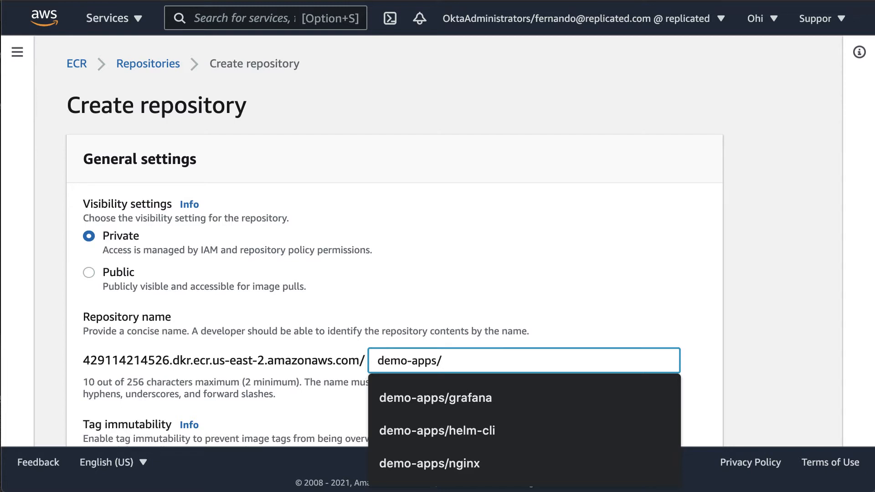
pyautogui.write('nginx')
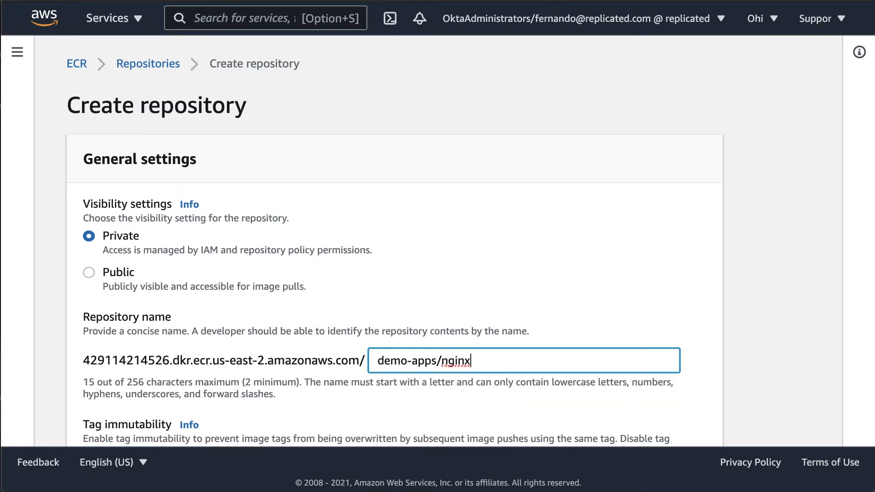
pyautogui.click(145, 67)
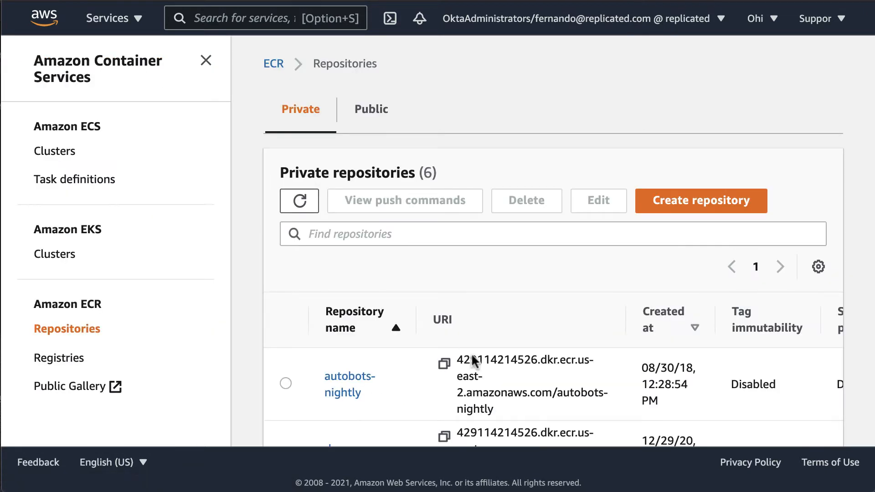
# - Find the nginx repository, copy the registry host from its URI up to amazonaws.com, and paste it as the Endpoint in Replicated's external registry form
pyautogui.click(452, 237)
pyautogui.write('nginx')
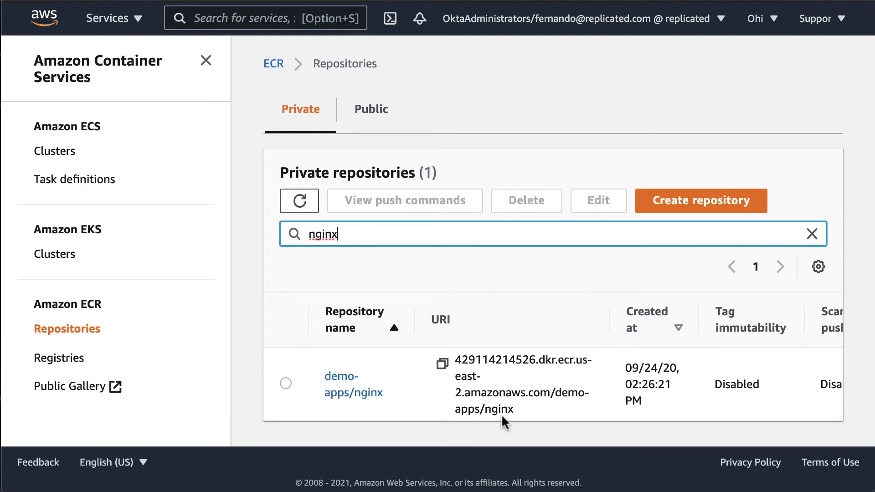
pyautogui.moveTo(458, 360); pyautogui.dragTo(548, 400)
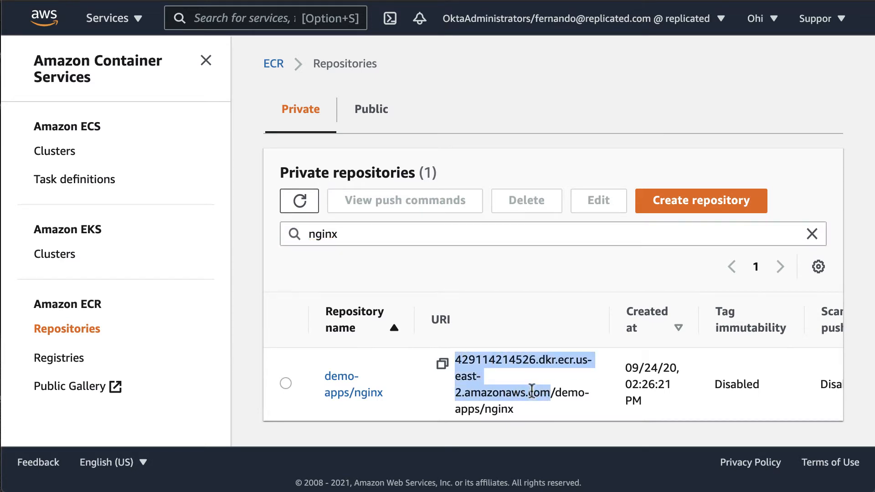
pyautogui.rightClick(552, 358)
pyautogui.click(580, 400)
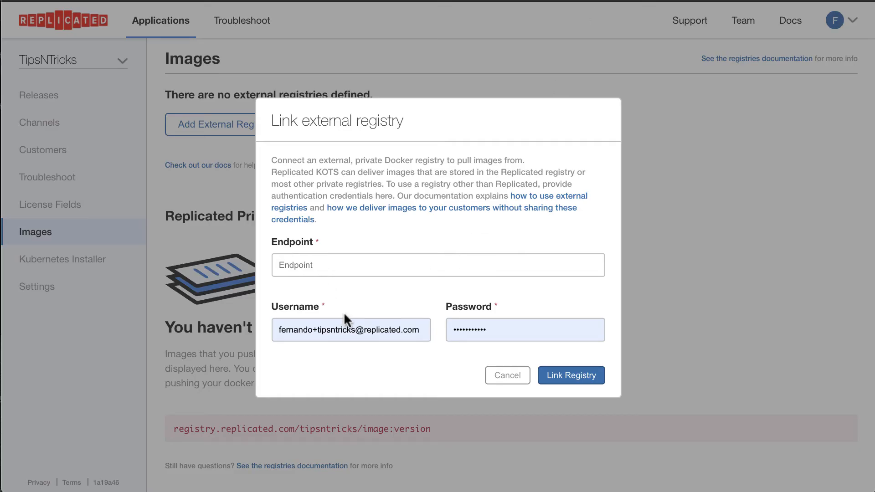
pyautogui.click(325, 265)
pyautogui.press('super+v')
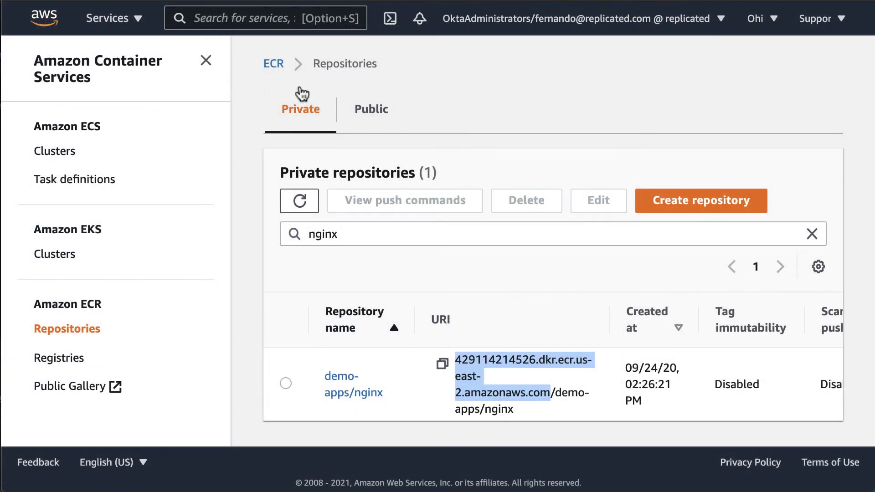
# - Switch to the AWS console, open the IAM user ecr-demo-sa, and review its attached permissions policies
pyautogui.click(195, 18)
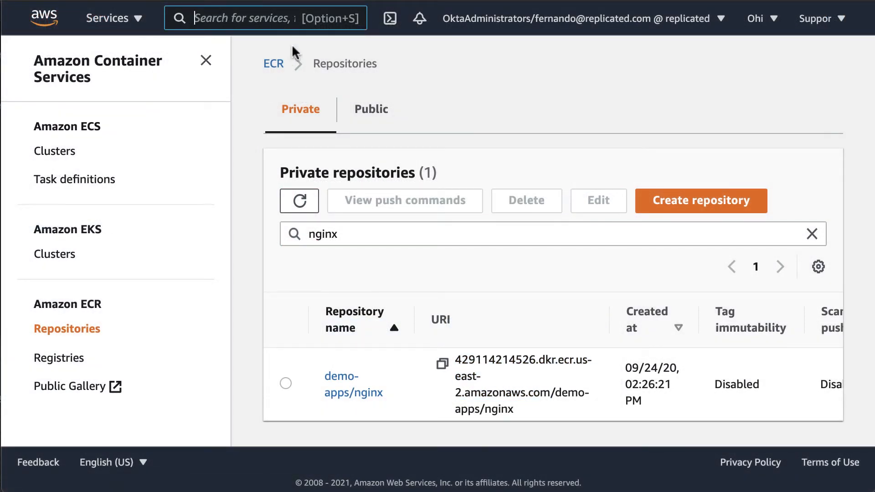
pyautogui.write('IAM')
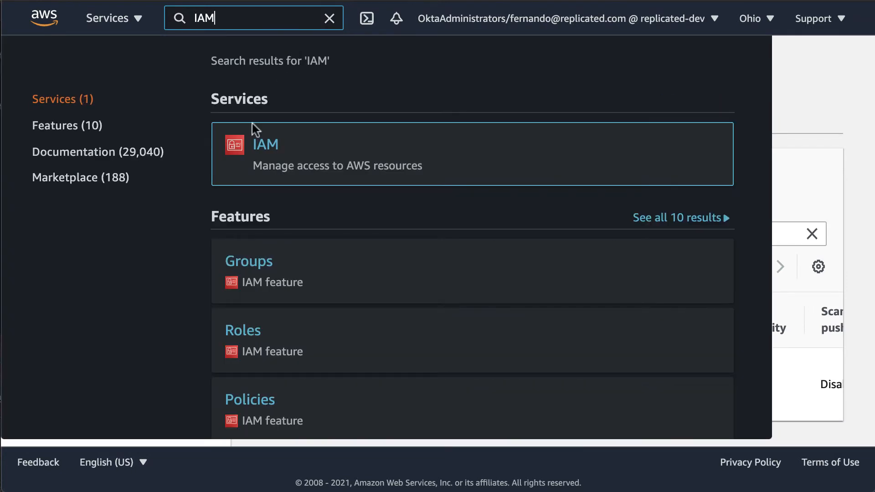
pyautogui.click(287, 155)
pyautogui.click(263, 154)
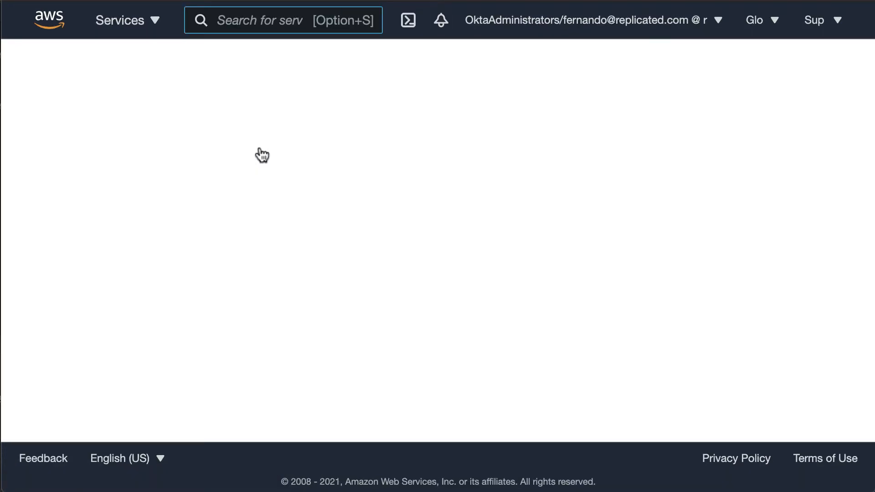
pyautogui.click(68, 222)
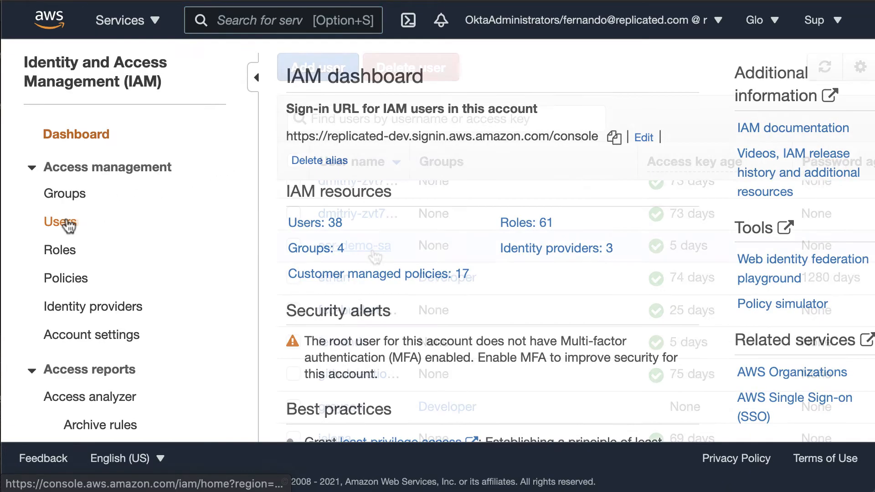
pyautogui.click(372, 247)
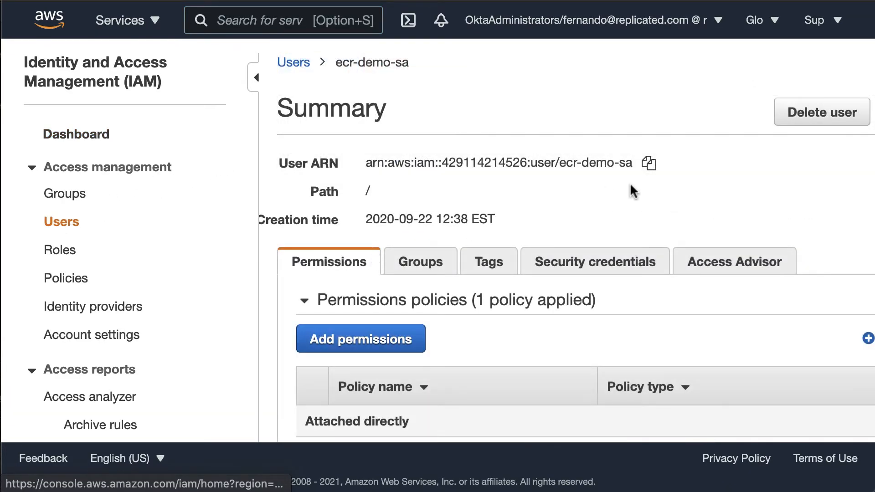
pyautogui.scroll(-1, 611, 255)
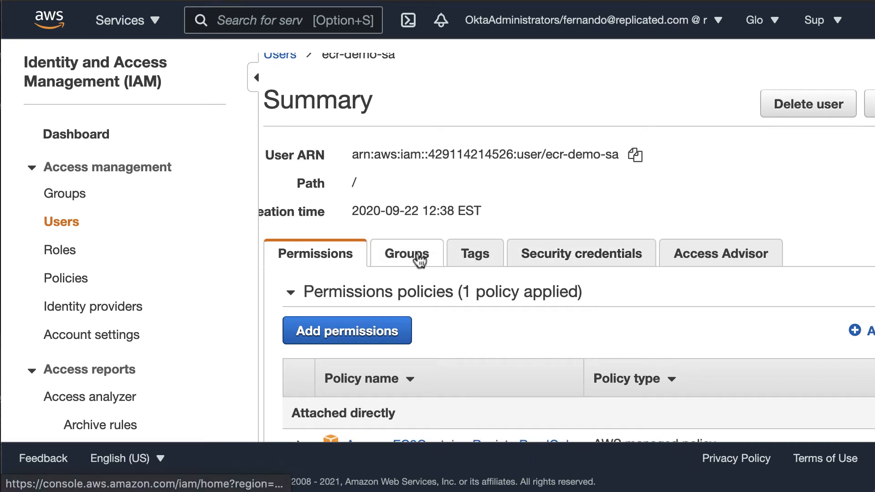
pyautogui.scroll(-3, 416, 274)
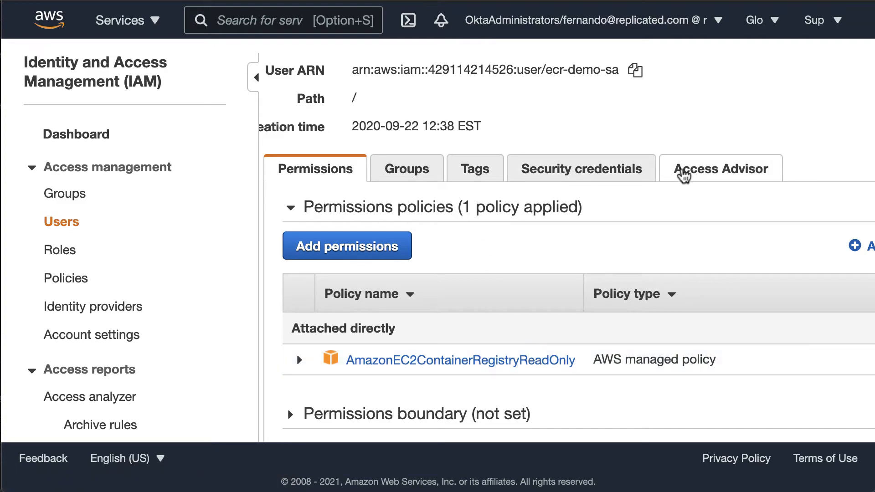
# - Open the user's security credentials, enter the access key ID as username and the secret key as password in Replicated, and link the registry
pyautogui.click(623, 171)
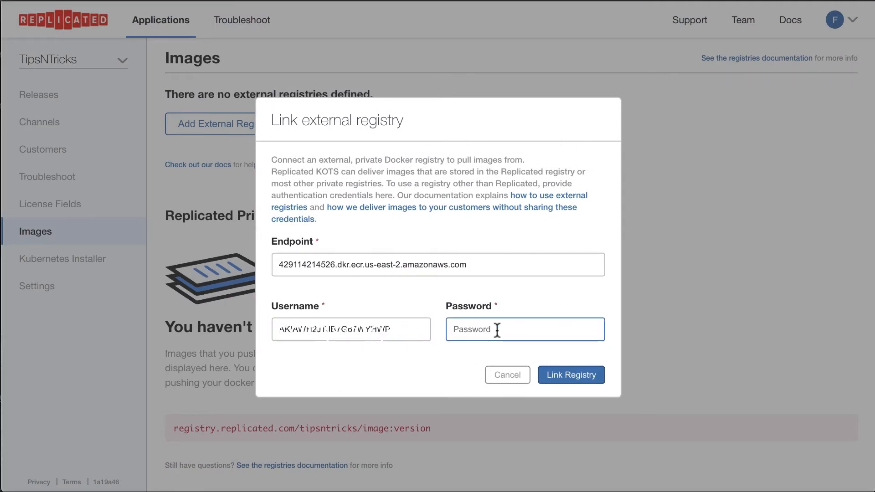
pyautogui.hotkey('ctrl', 'v')
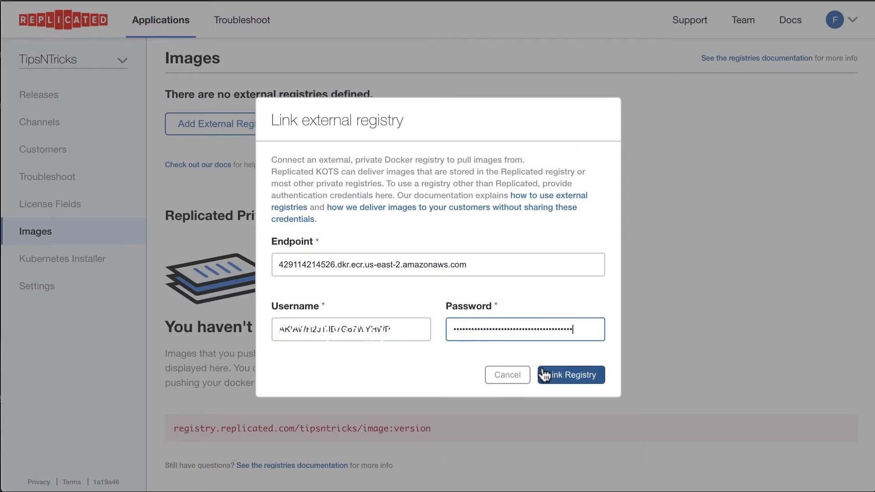
pyautogui.click(558, 375)
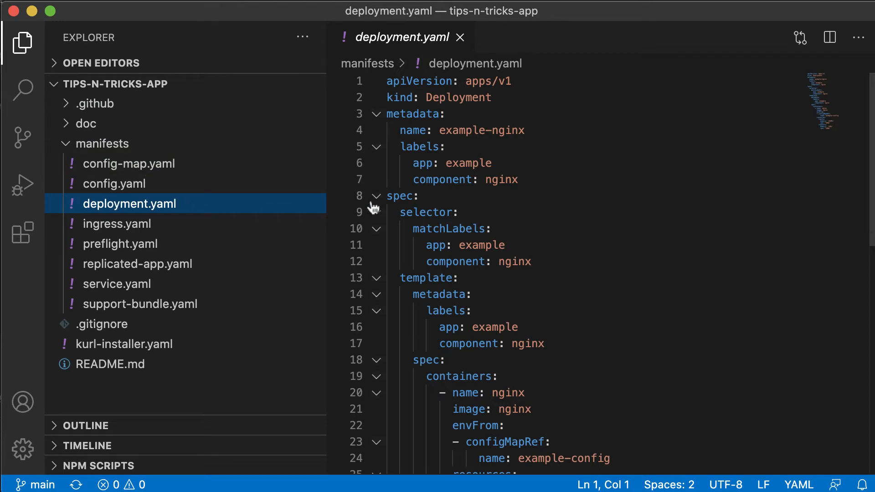
# - Locate the nginx container's image line in deployment.yaml
pyautogui.scroll(-2, 461, 244)
pyautogui.scroll(-3, 461, 244)
pyautogui.moveTo(452, 265); pyautogui.dragTo(532, 265)
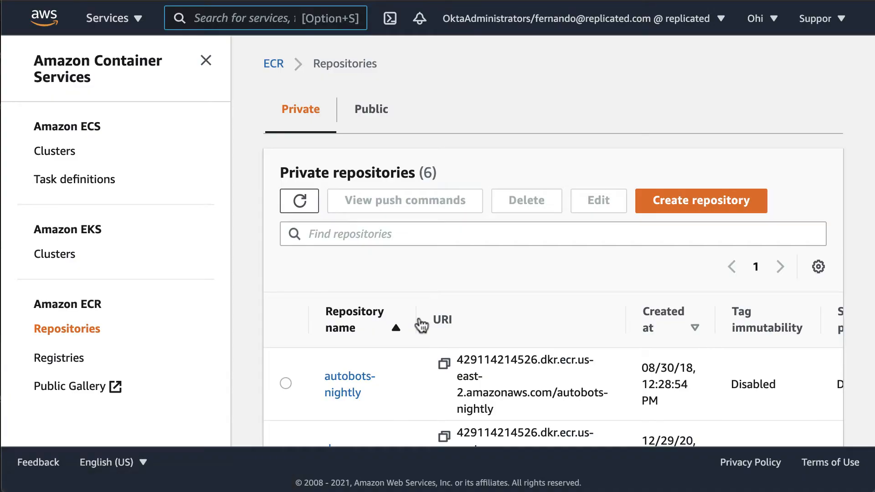
# - Open the demo-apps/nginx repository in ECR and copy the URI of its latest image
pyautogui.scroll(-3, 421, 320)
pyautogui.scroll(-5, 422, 325)
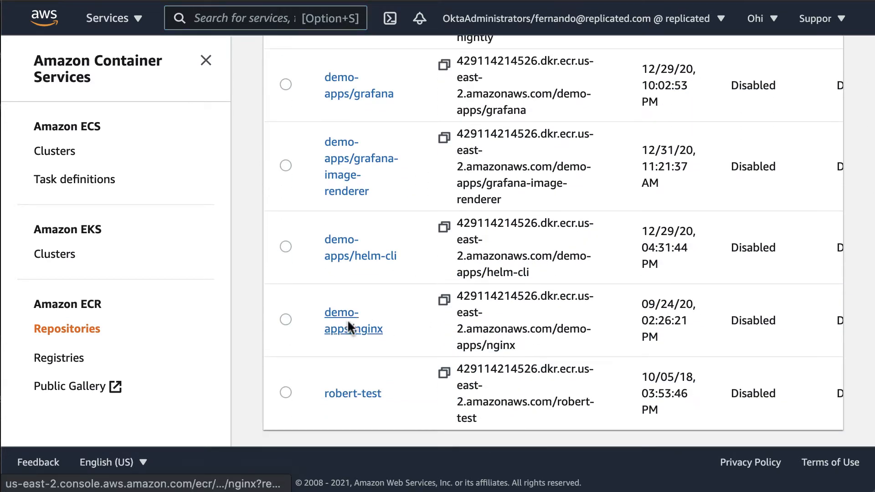
pyautogui.click(349, 326)
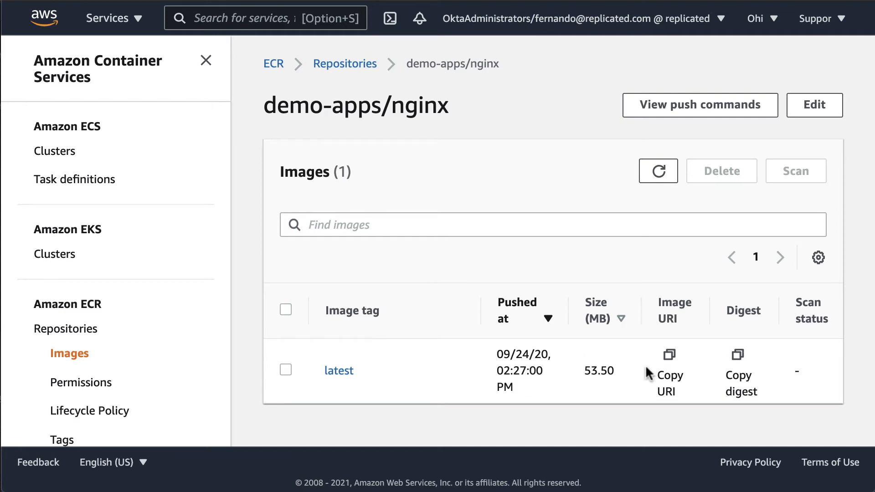
pyautogui.click(671, 360)
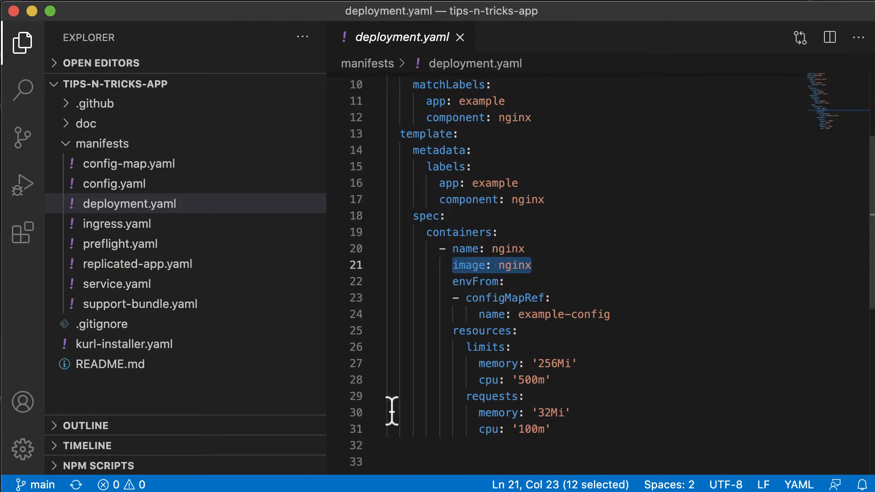
# - Replace the nginx container's image value in deployment.yaml with the copied ECR URI for demo-apps/nginx:latest and save the file
pyautogui.moveTo(540, 267); pyautogui.dragTo(500, 267)
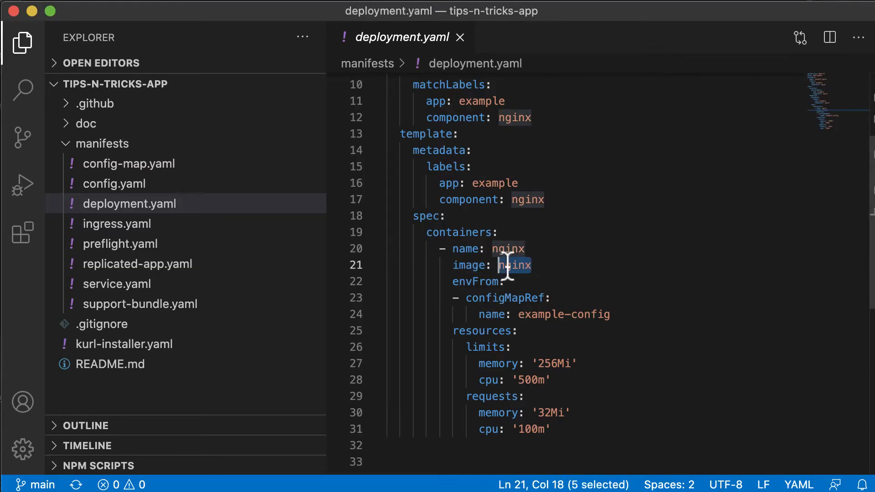
pyautogui.rightClick(500, 266)
pyautogui.click(543, 335)
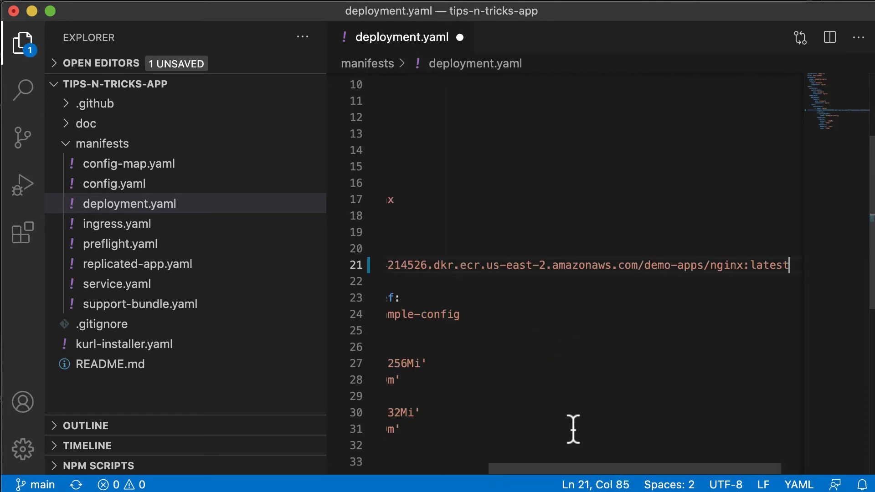
pyautogui.moveTo(569, 469); pyautogui.dragTo(447, 458)
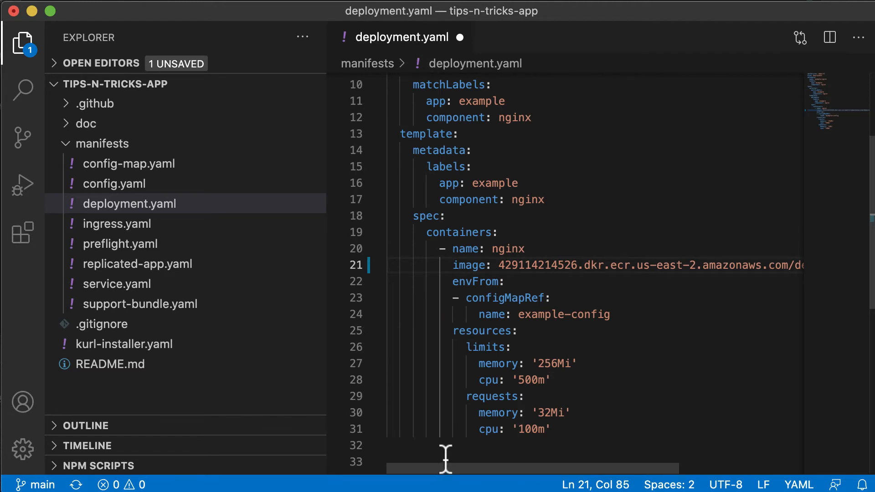
pyautogui.press('super+s')
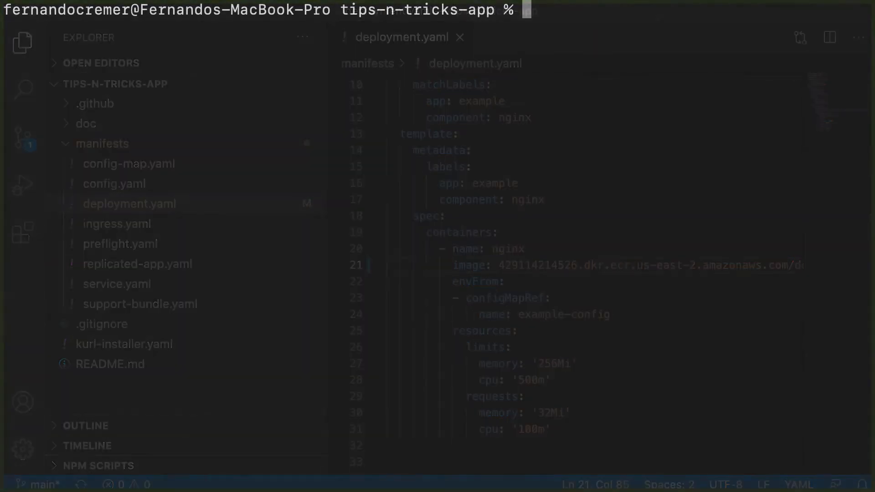
# - Switch to the terminal, clear it, and print the REPLICATED_APP environment variable
pyautogui.write('clear')
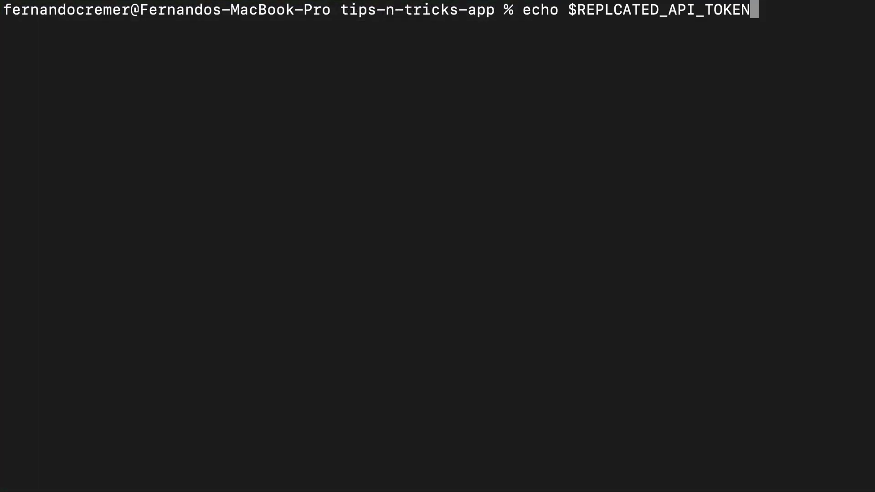
pyautogui.press('Up')
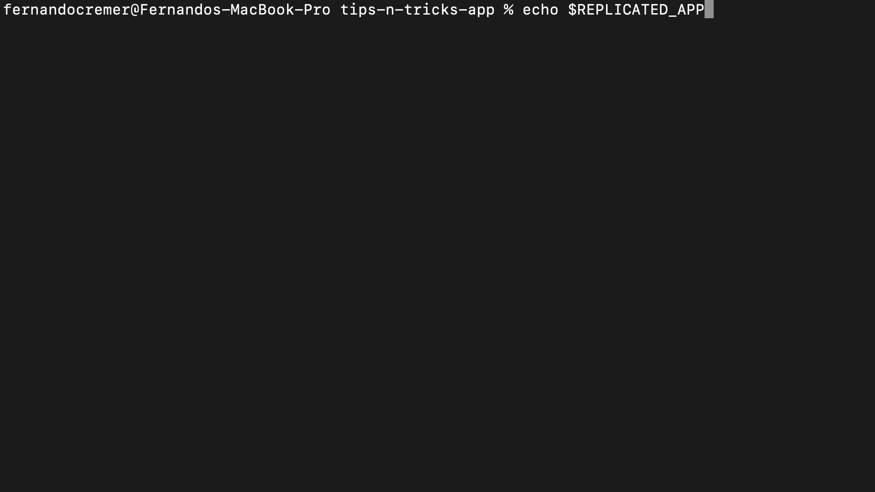
pyautogui.press('Return')
# - Print the REPLICATED_API_TOKEN environment variable by recalling its earlier echo command
pyautogui.press('Up')
pyautogui.press('Up')
pyautogui.press('Up')
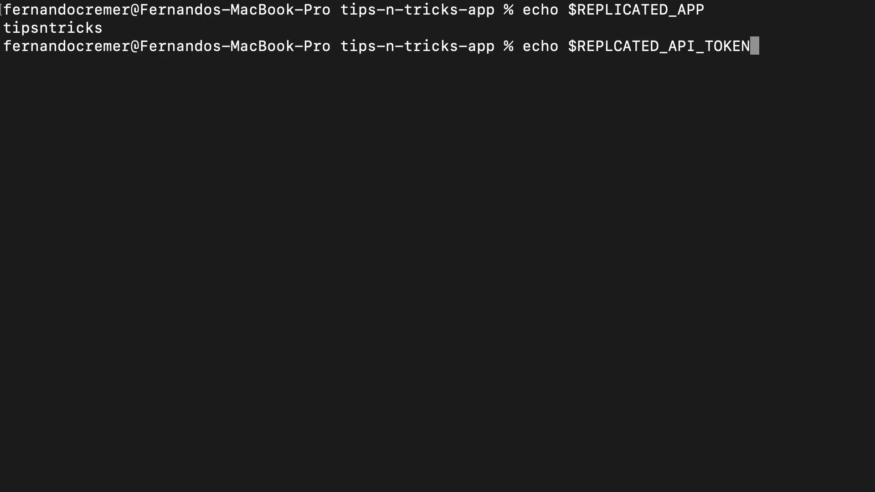
pyautogui.press('Down')
pyautogui.press('Down')
pyautogui.press('Up')
pyautogui.press('Up')
pyautogui.press('Up')
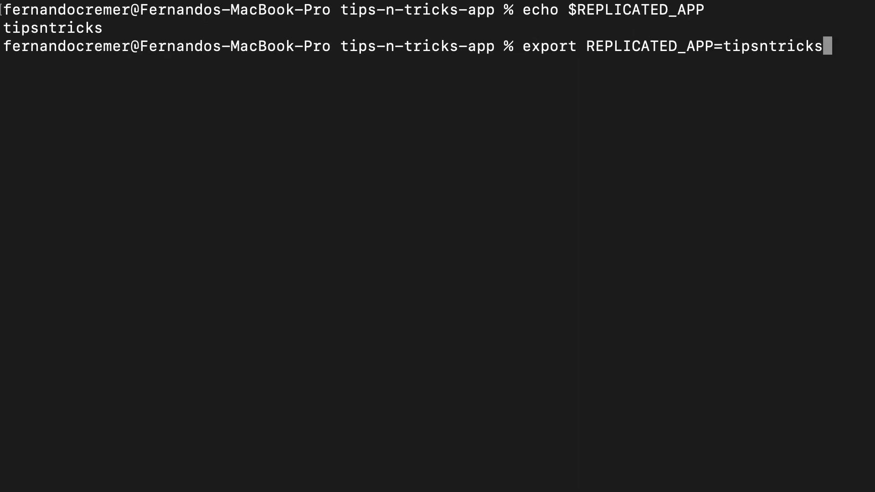
pyautogui.press('Up')
pyautogui.press('Up')
pyautogui.press('Down')
pyautogui.press('Down')
pyautogui.press('Down')
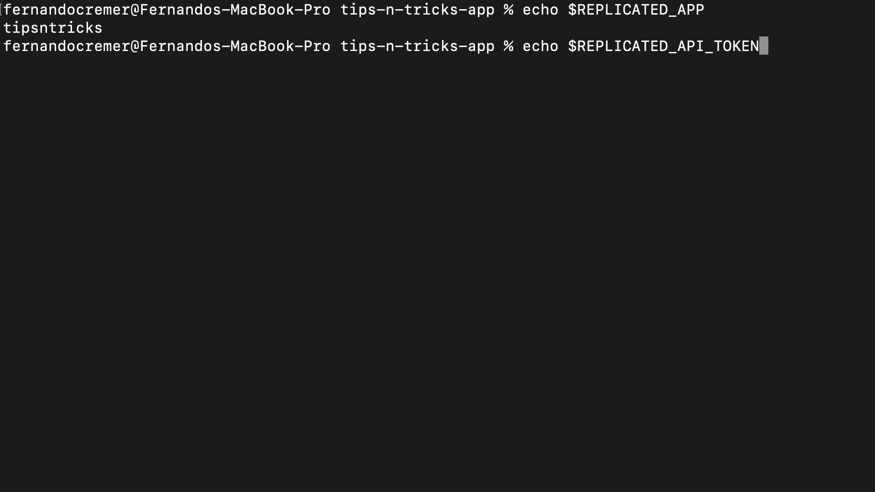
pyautogui.press('Return')
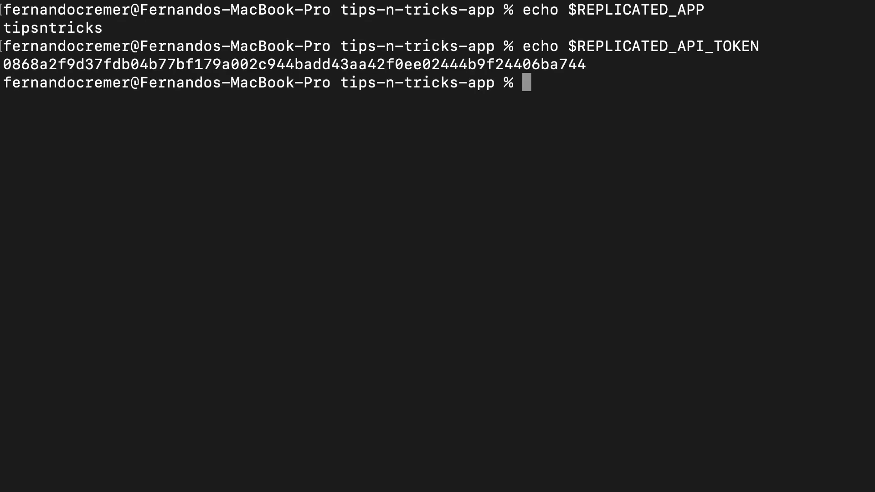
# - List the contents of the tips-n-tricks-app directory with ls and check for the manifests folder
pyautogui.press('Up')
pyautogui.press('Up')
pyautogui.press('Up')
pyautogui.press('Up')
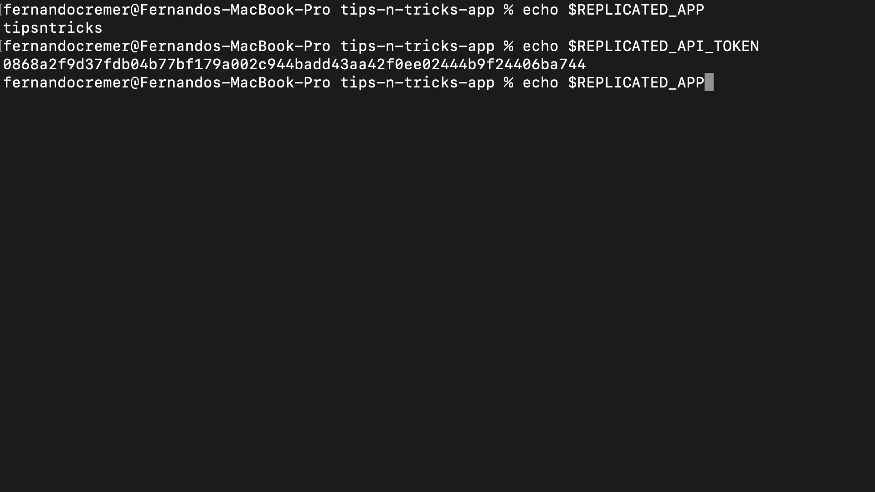
pyautogui.press('Up')
pyautogui.press('Up')
pyautogui.press('Up')
pyautogui.press('Up')
pyautogui.press('Up')
pyautogui.press('Up')
pyautogui.press('Up')
pyautogui.press('Up')
pyautogui.press('Up')
pyautogui.press('Up')
pyautogui.press('Up')
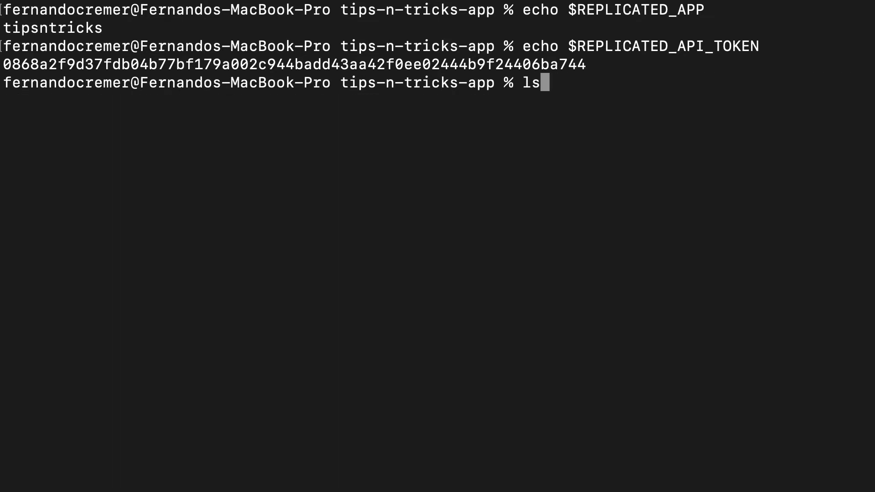
pyautogui.press('Return')
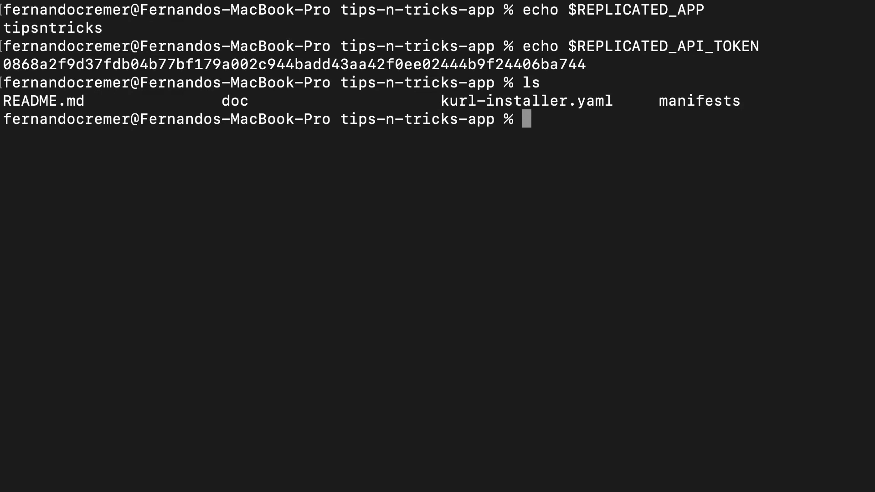
pyautogui.moveTo(660, 102); pyautogui.dragTo(748, 101)
pyautogui.click(693, 119)
# - Create a release with replicated release create --auto and accept the proposed default properties
pyautogui.press('Up')
pyautogui.press('Up')
pyautogui.press('Up')
pyautogui.press('Down')
pyautogui.press('Up')
pyautogui.press('Up')
pyautogui.press('Up')
pyautogui.press('Up')
pyautogui.press('Down')
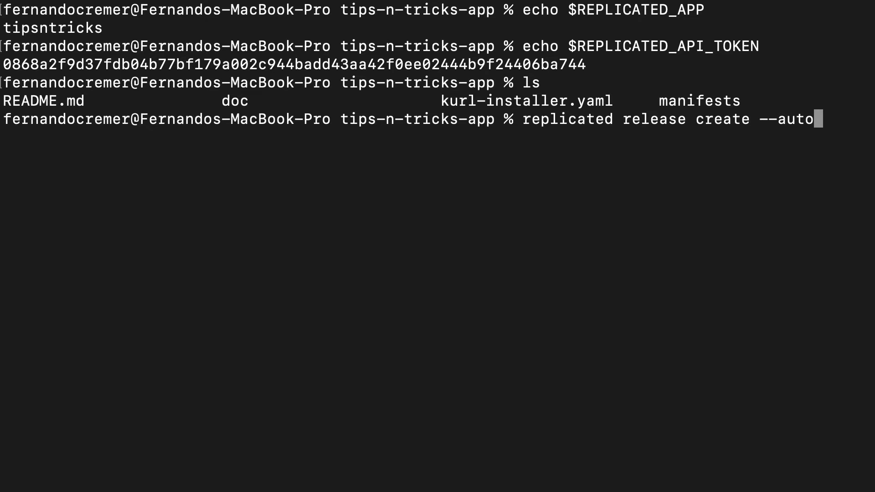
pyautogui.press('Return')
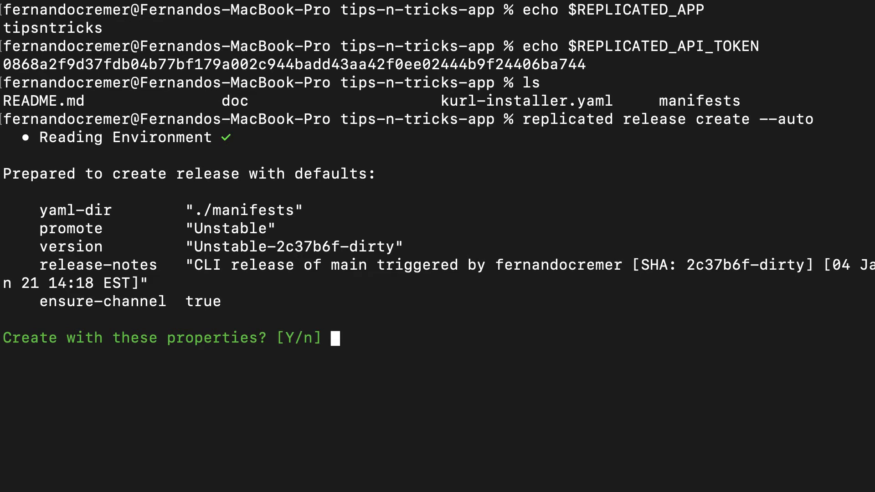
pyautogui.write('y')
pyautogui.press('Return')
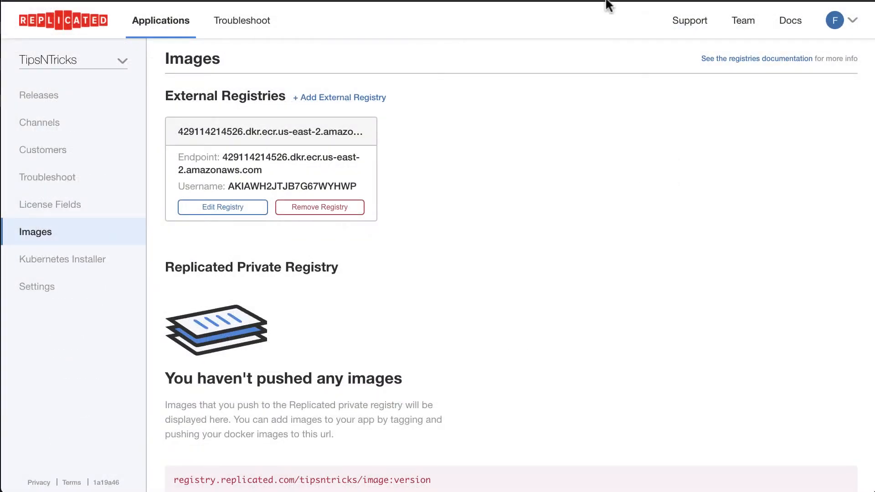
# - Switch to the Replicated vendor portal, open the YAML of release Sequence 2, and inspect the image line in its deployment.yaml
pyautogui.click(51, 99)
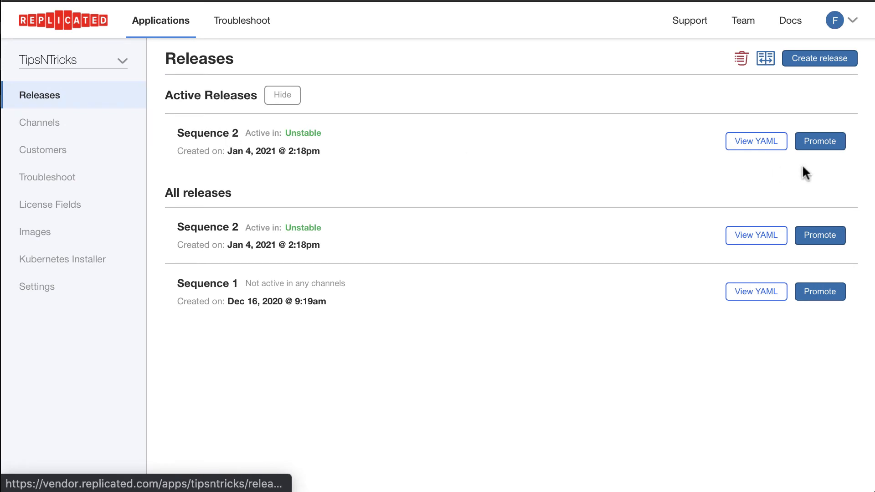
pyautogui.click(770, 142)
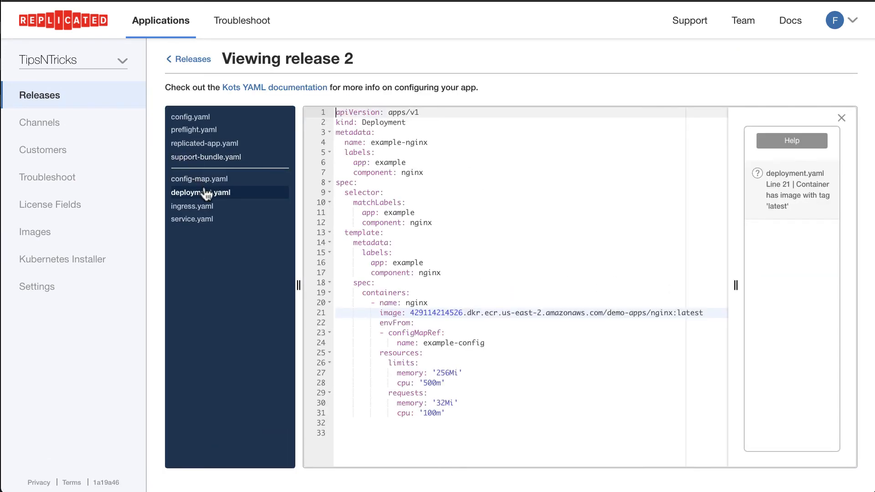
pyautogui.click(435, 313)
pyautogui.moveTo(412, 312); pyautogui.dragTo(525, 313)
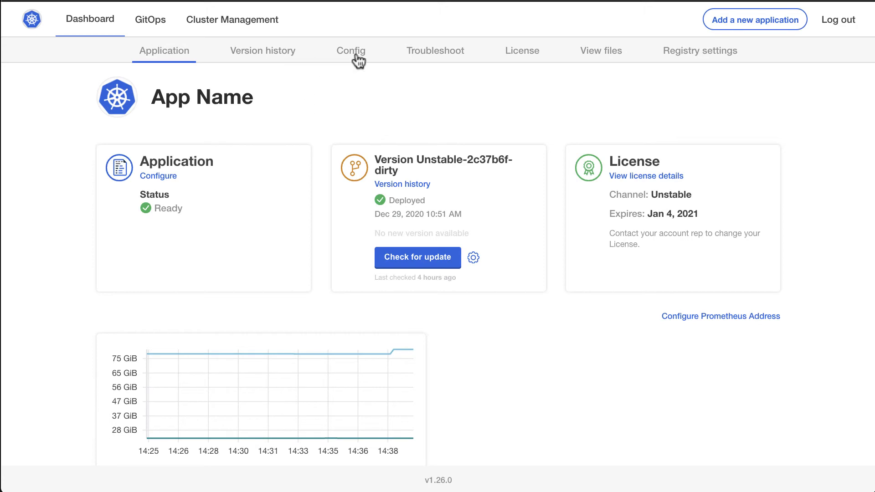
# - In the application's admin console, open the deployed version's upstream deployment.yaml and inspect the nginx container's image line
pyautogui.click(590, 65)
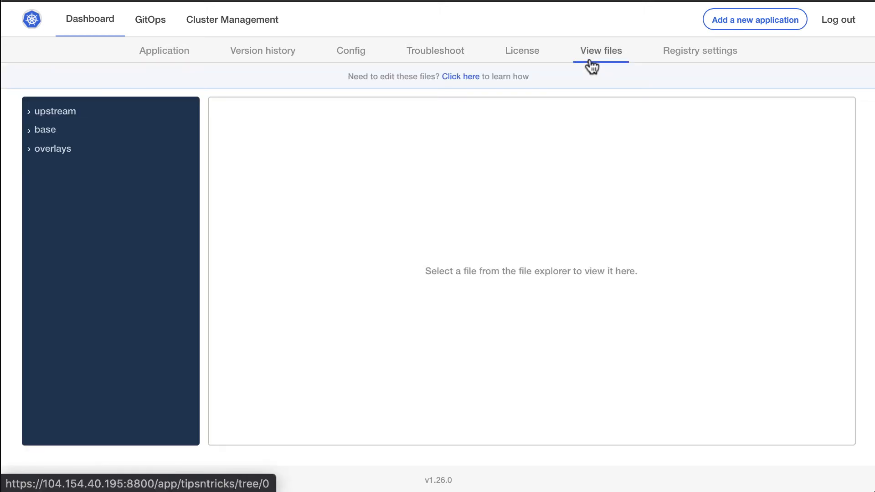
pyautogui.click(30, 116)
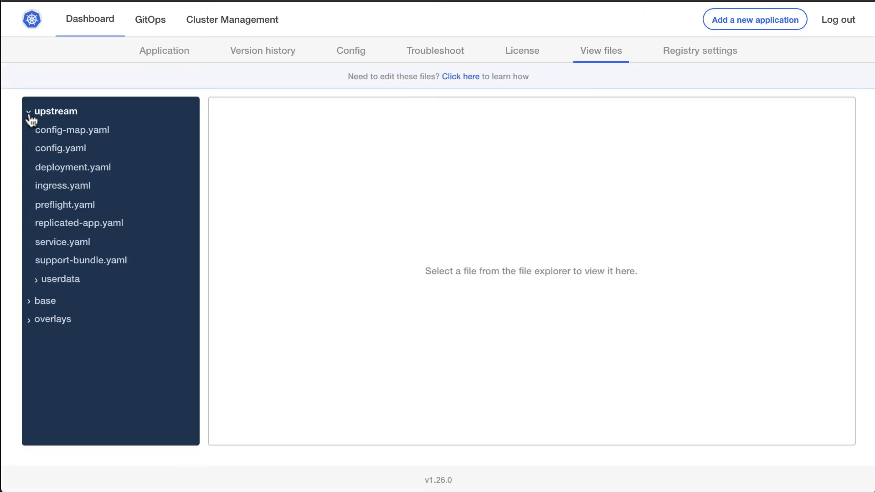
pyautogui.click(71, 171)
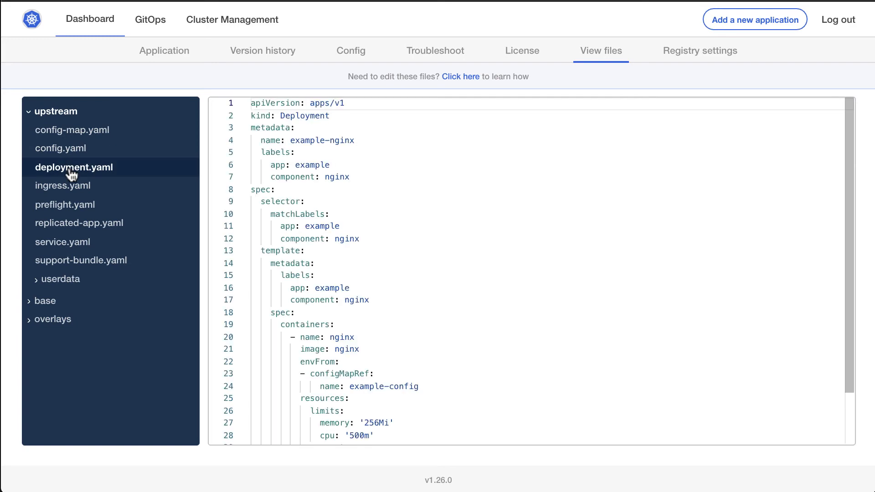
pyautogui.scroll(-1, 446, 305)
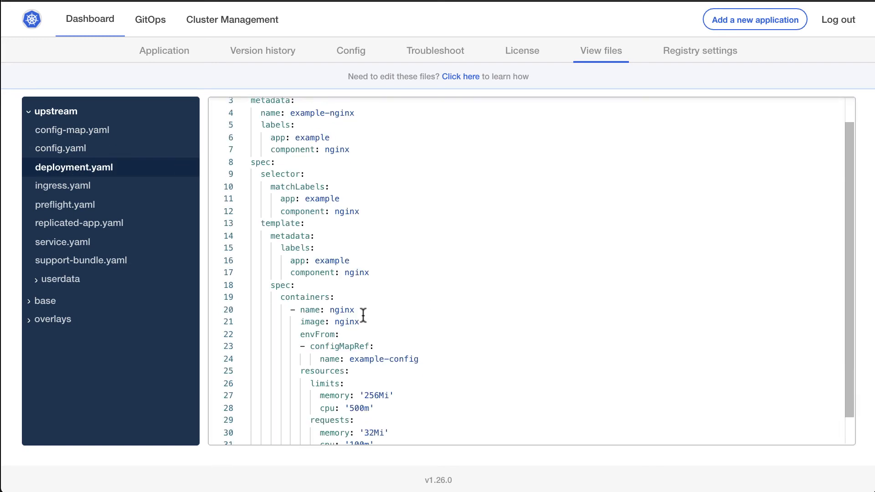
pyautogui.moveTo(363, 325); pyautogui.dragTo(334, 301)
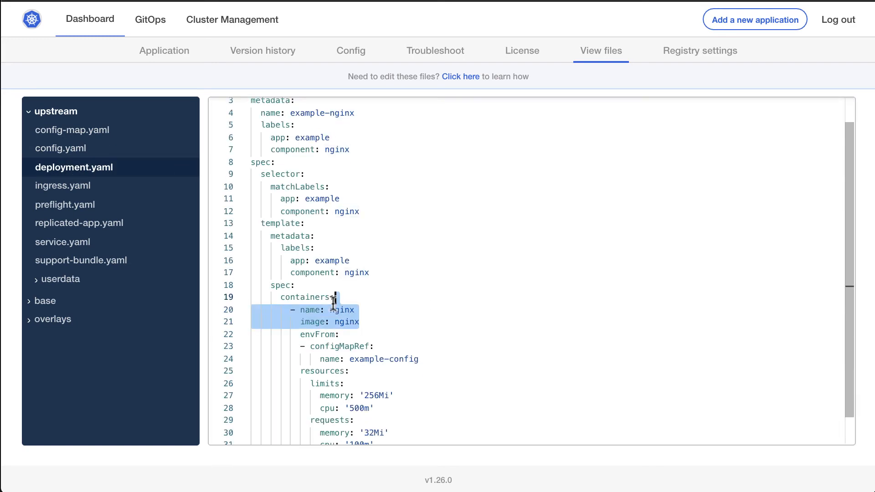
pyautogui.click(355, 310)
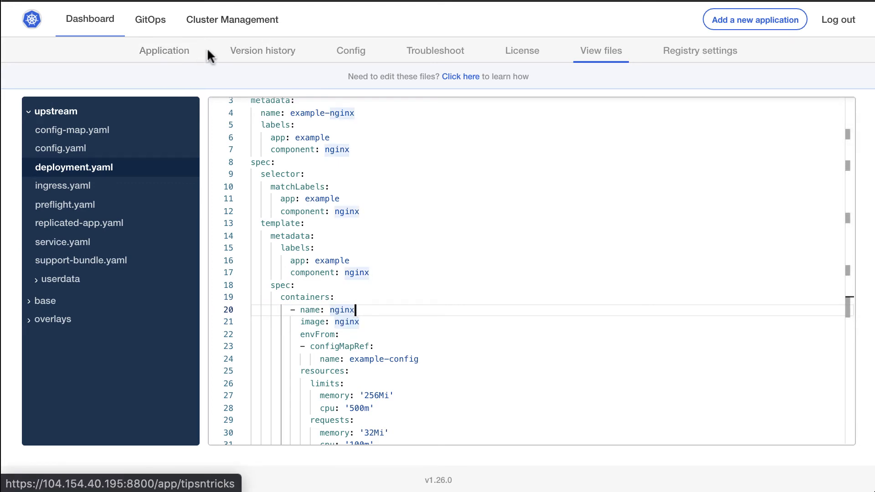
# - Check the version history for an update and deploy Unstable-2c37b6f-dirty Sequence 1
pyautogui.click(247, 55)
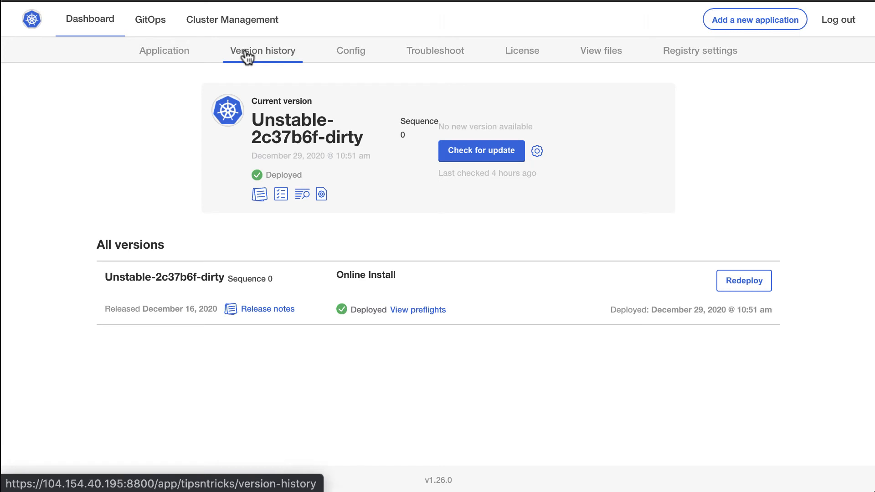
pyautogui.click(505, 154)
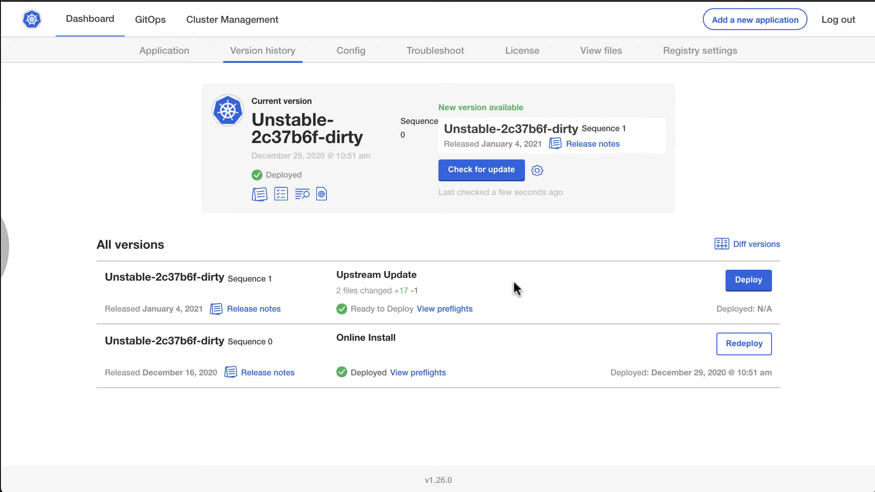
pyautogui.click(740, 284)
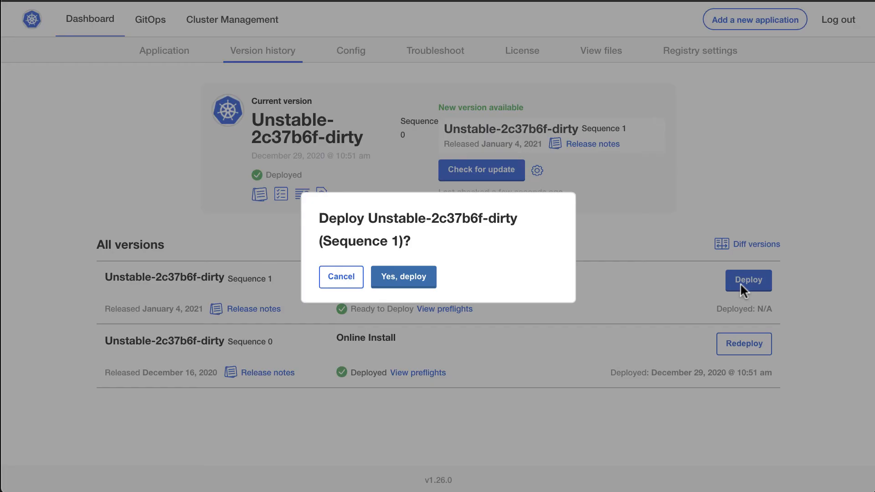
pyautogui.click(402, 277)
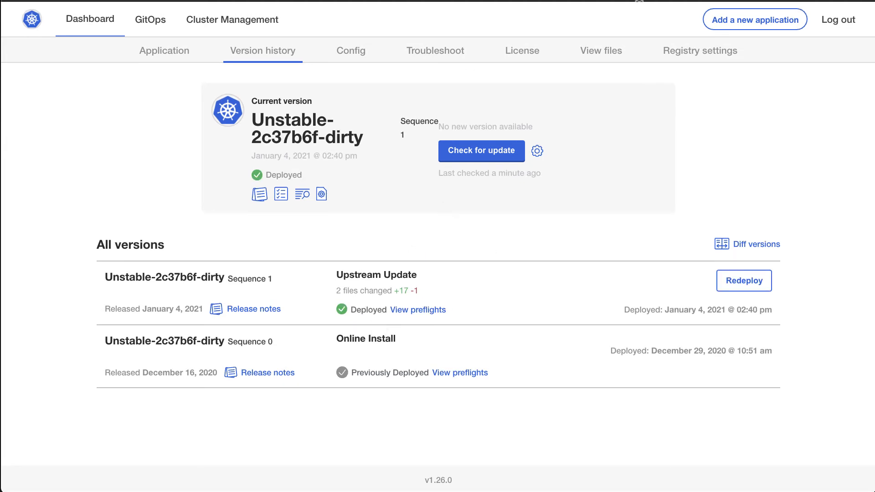
# - Open the newly deployed version's upstream deployment.yaml and highlight the nginx container's image URI
pyautogui.click(612, 53)
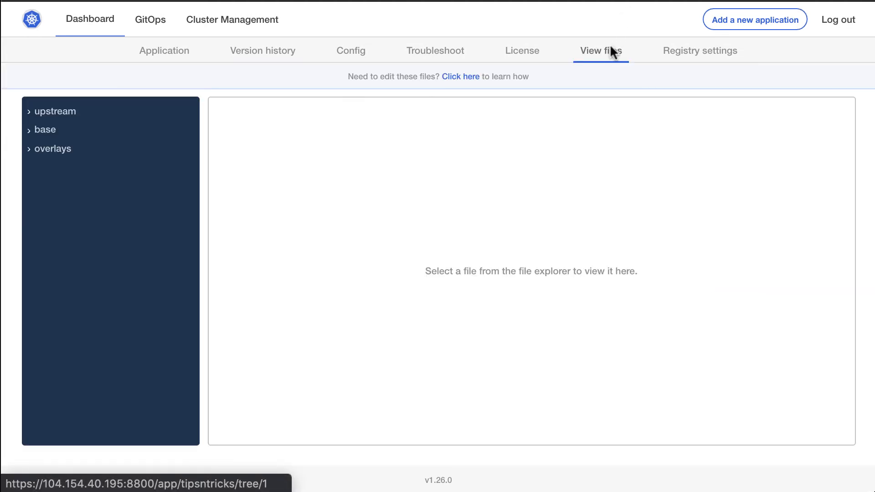
pyautogui.click(31, 113)
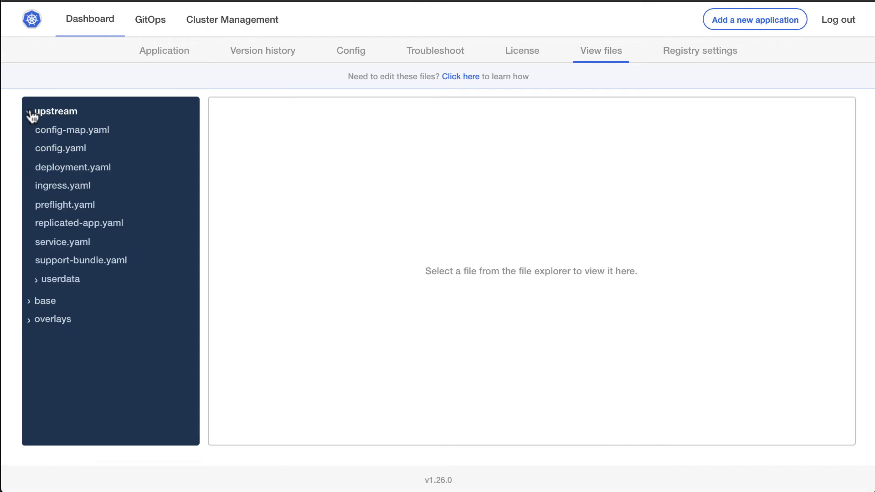
pyautogui.click(66, 175)
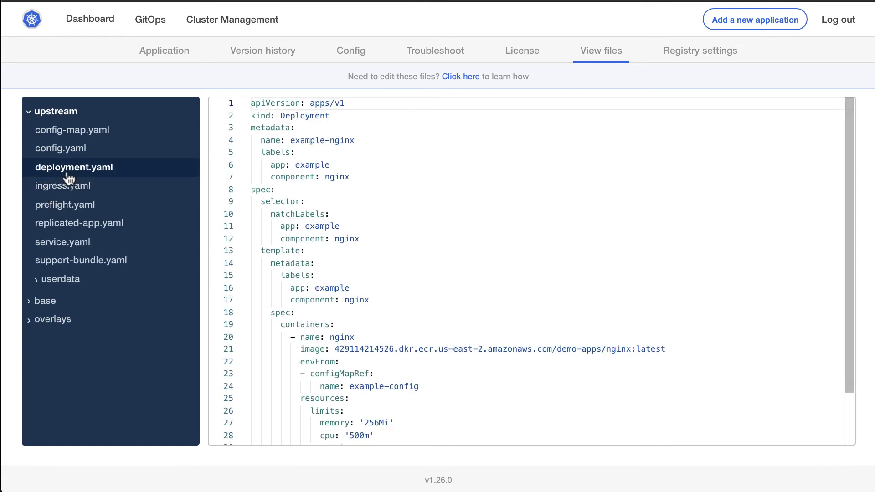
pyautogui.click(338, 352)
pyautogui.moveTo(338, 352); pyautogui.dragTo(666, 352)
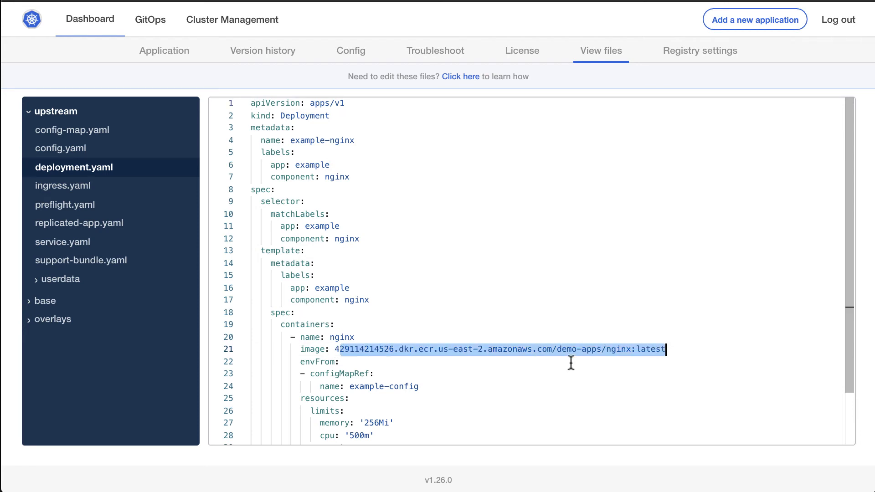
# - Open kustomization.yaml in the overlays midstream folder to examine its image name mapping
pyautogui.click(30, 324)
pyautogui.click(36, 358)
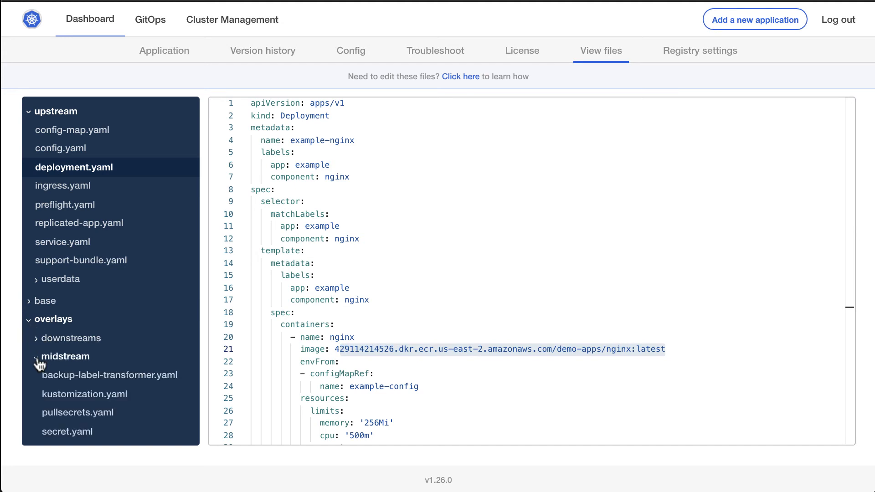
pyautogui.click(99, 398)
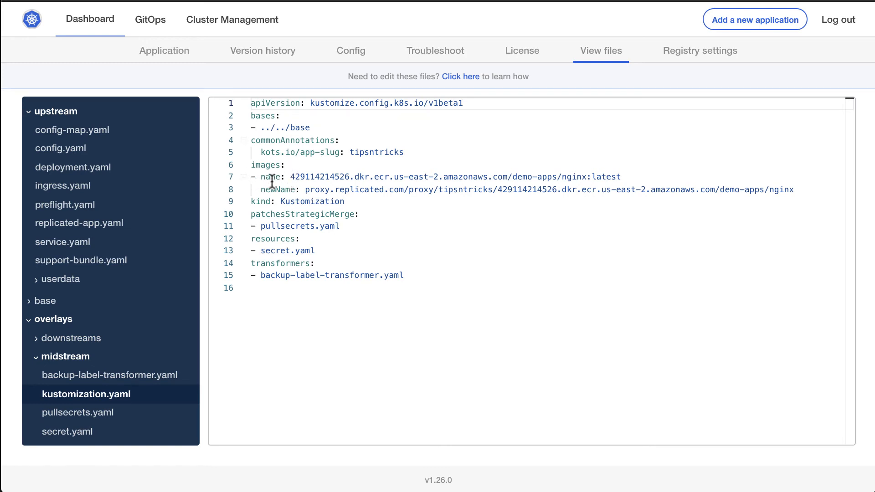
# - Highlight the proxy.replicated.com/proxy/tipsntricks/ prefix in the newName value of kustomization.yaml
pyautogui.moveTo(303, 189); pyautogui.dragTo(497, 190)
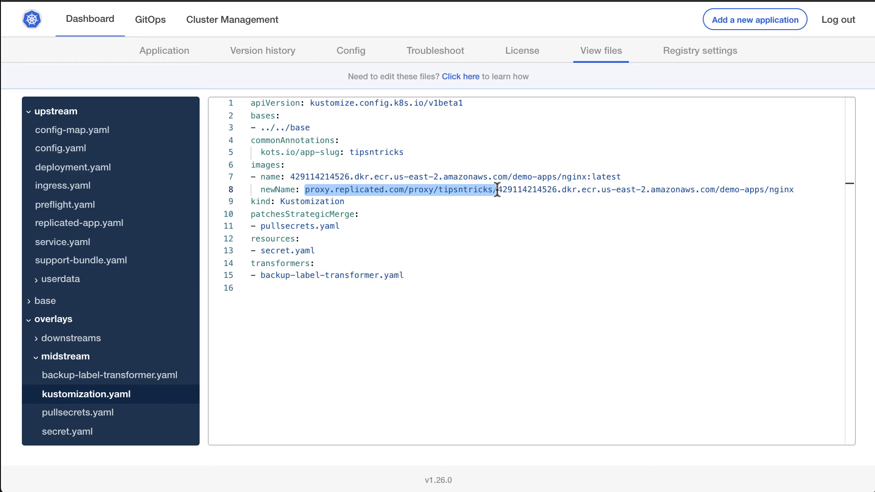
# - Switch to the terminal session on the tipsntricks-demo server and list the pods with kubectl get pods
pyautogui.hotkey('ctrl', 'Up')
pyautogui.click(127, 294)
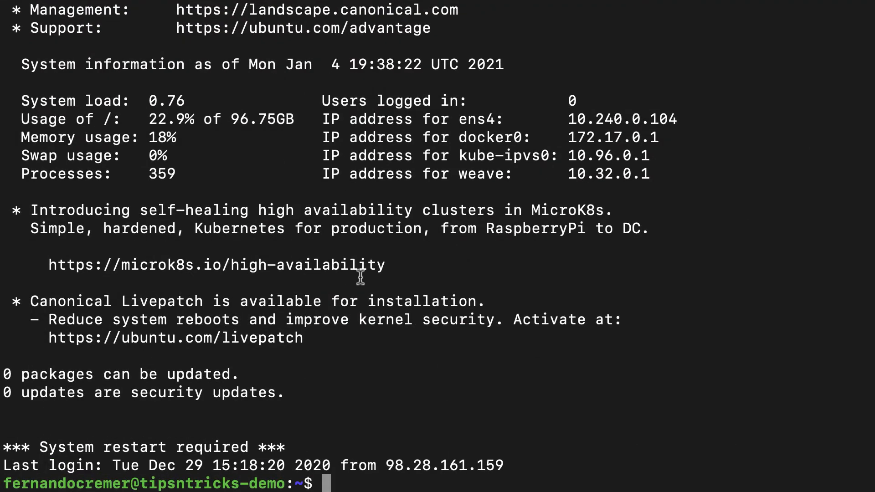
pyautogui.write('kubec')
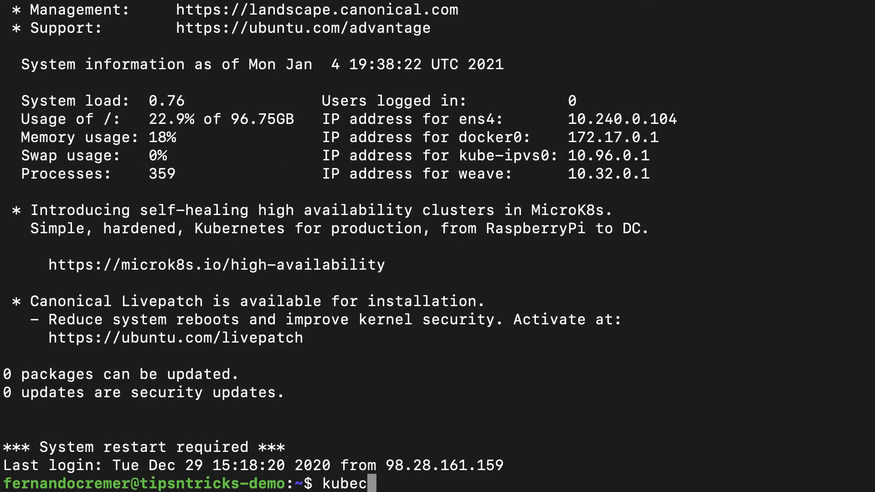
pyautogui.write('tl get pods')
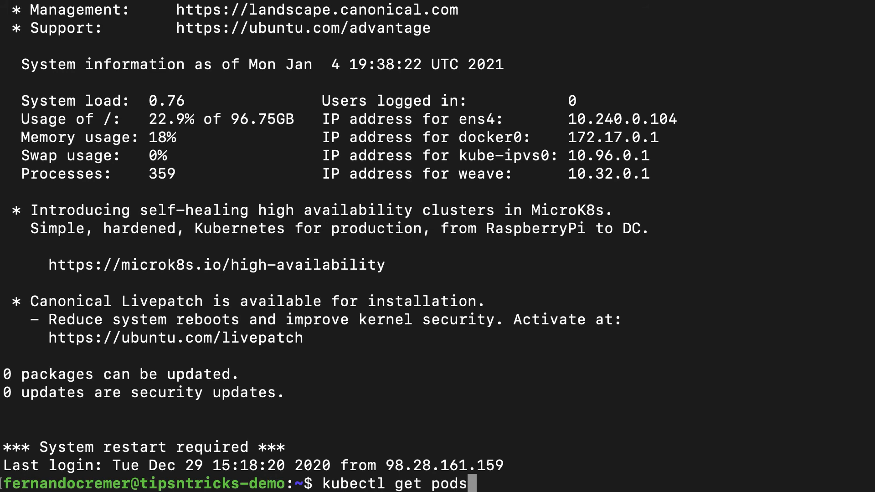
pyautogui.press('Return')
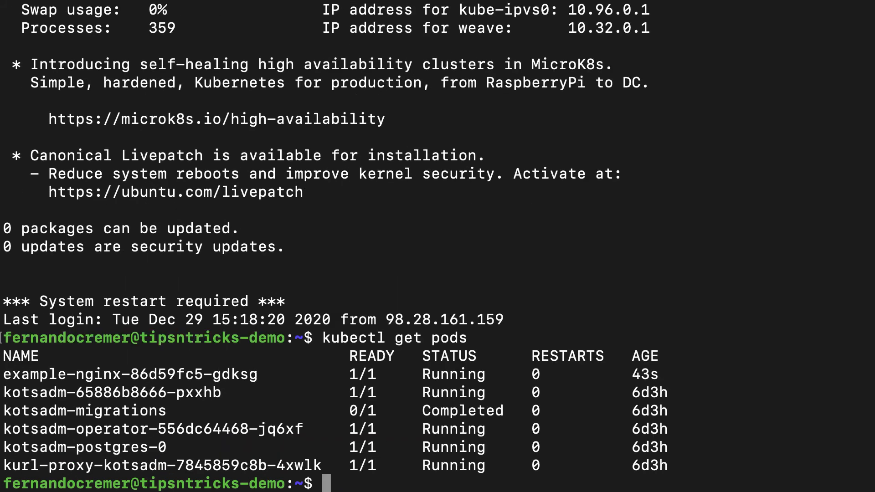
# - Run kubectl describe pod on example-nginx-86d59fc5-gdksg, copying the pod name from the pod list
pyautogui.write('kubectl desr')
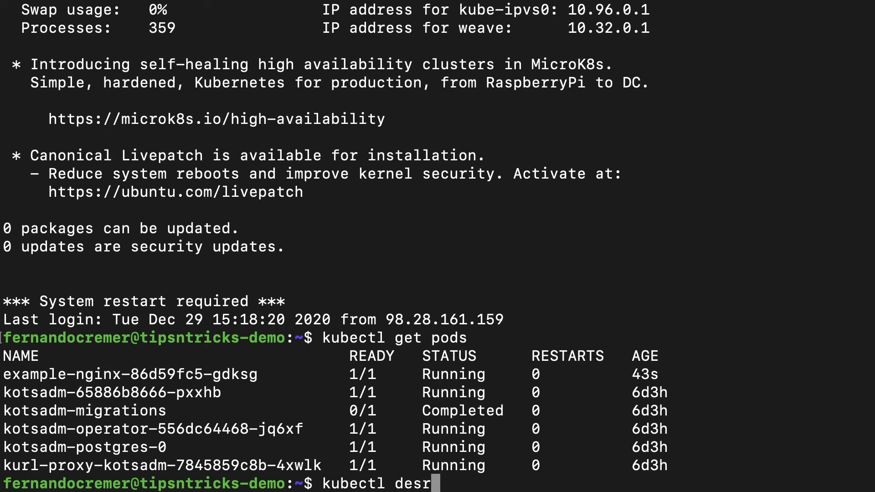
pyautogui.press('BackSpace')
pyautogui.write('cribe pod')
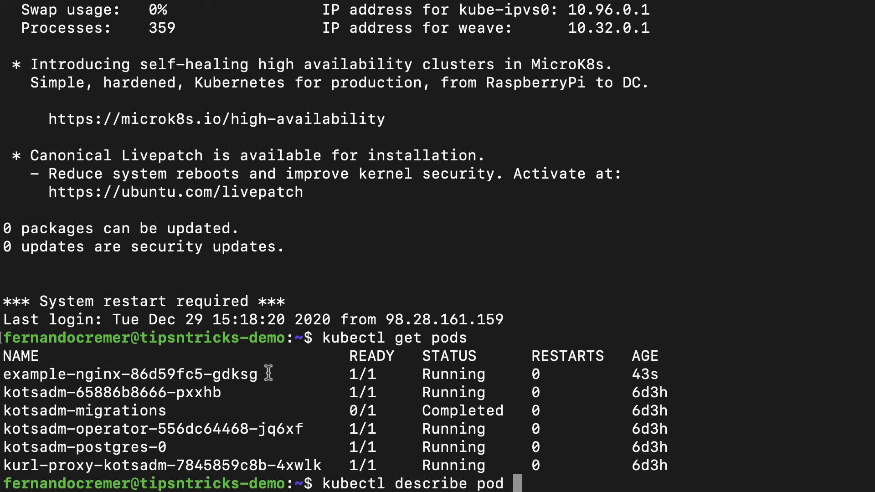
pyautogui.moveTo(262, 374); pyautogui.dragTo(4, 373)
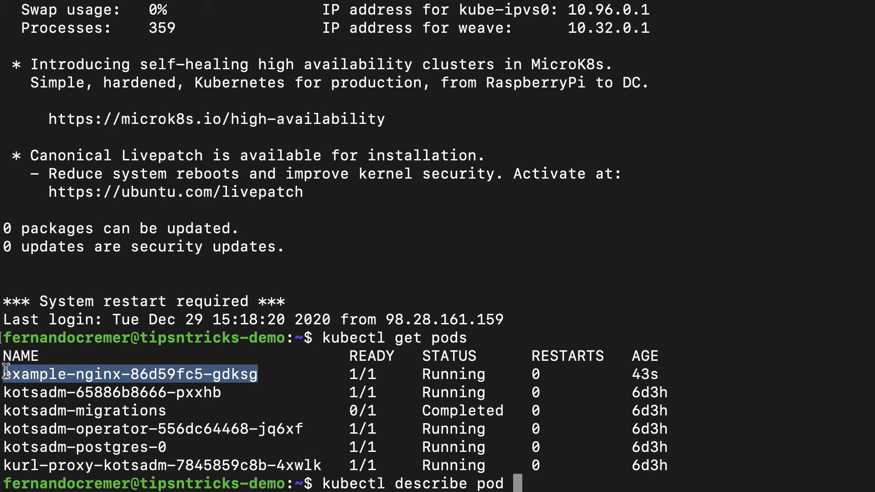
pyautogui.rightClick(29, 371)
pyautogui.click(68, 468)
pyautogui.click(560, 483)
pyautogui.press('super+v')
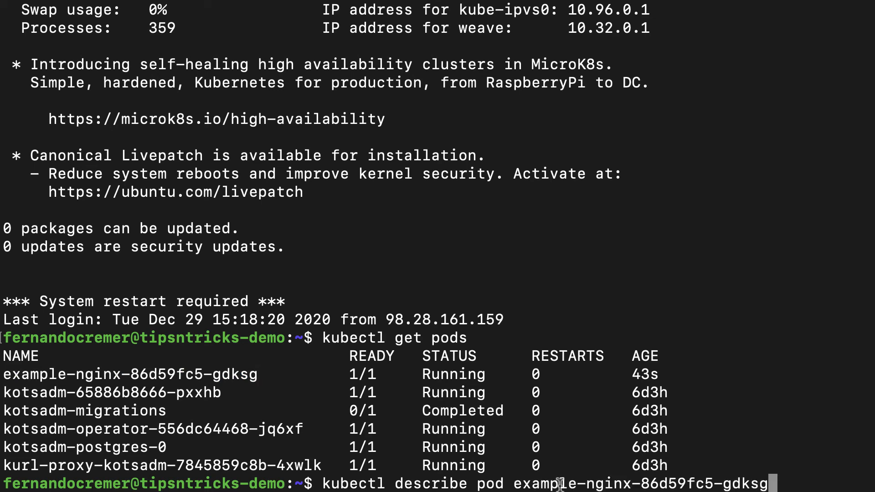
pyautogui.press('Return')
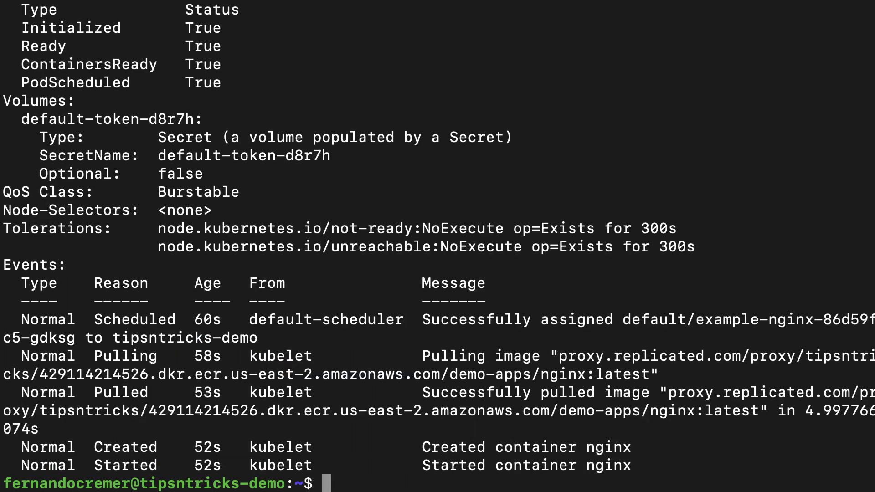
# - Highlight the proxied image reference in the pod's Pulling event and in the nginx container's Image field
pyautogui.moveTo(560, 357); pyautogui.dragTo(649, 370)
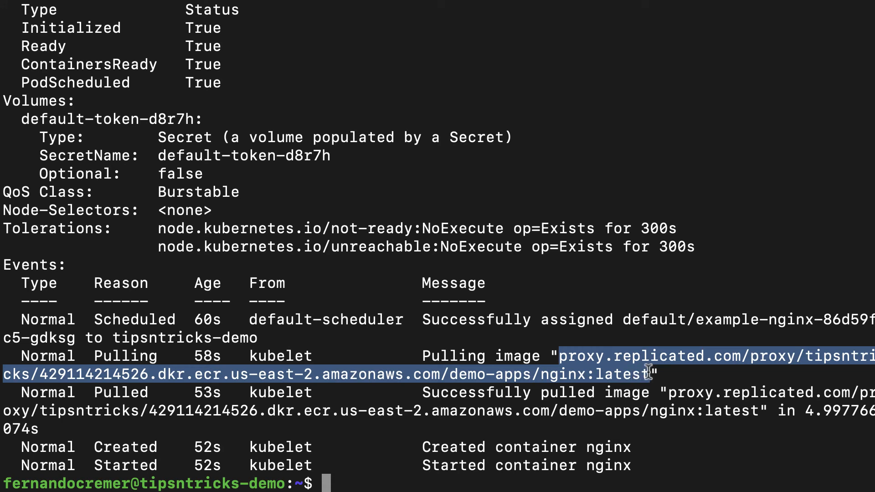
pyautogui.scroll(10, 434, 275)
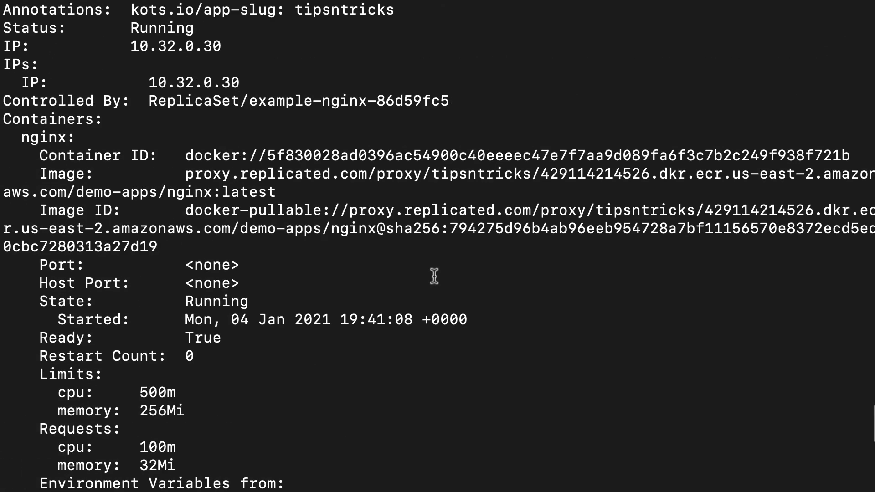
pyautogui.scroll(2, 434, 276)
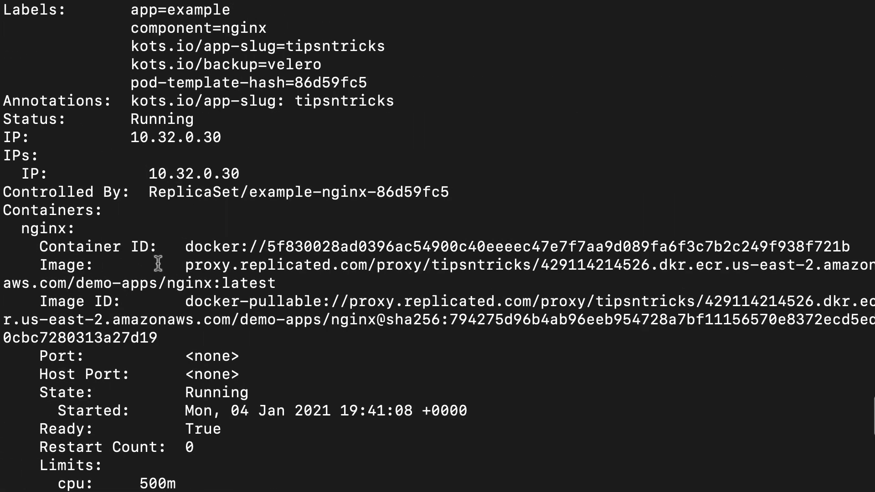
pyautogui.moveTo(185, 265); pyautogui.dragTo(609, 268)
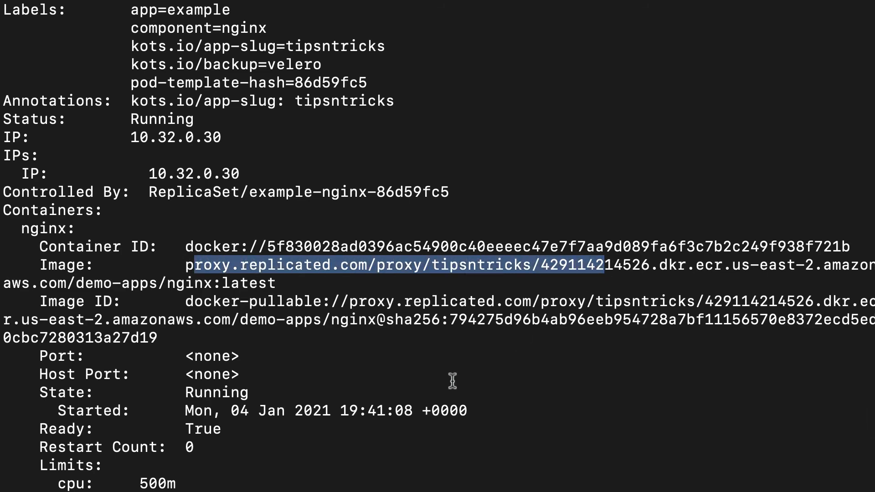
pyautogui.scroll(20, 452, 381)
pyautogui.scroll(-20, 453, 381)
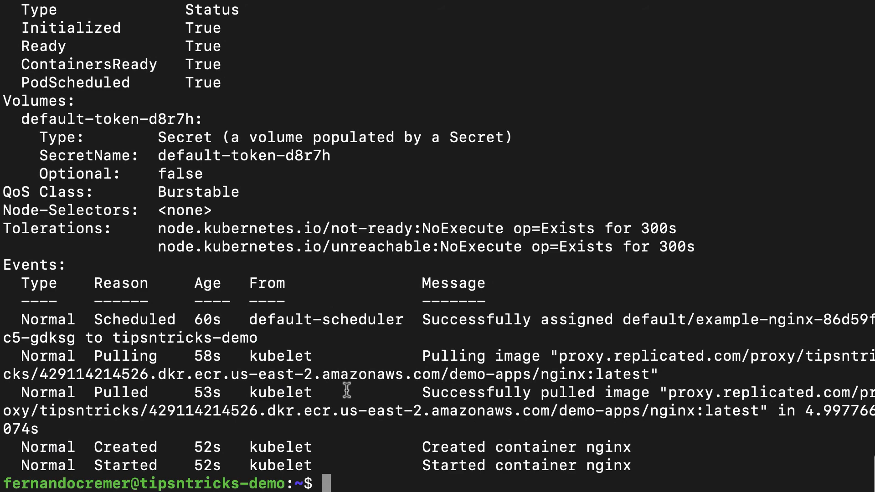